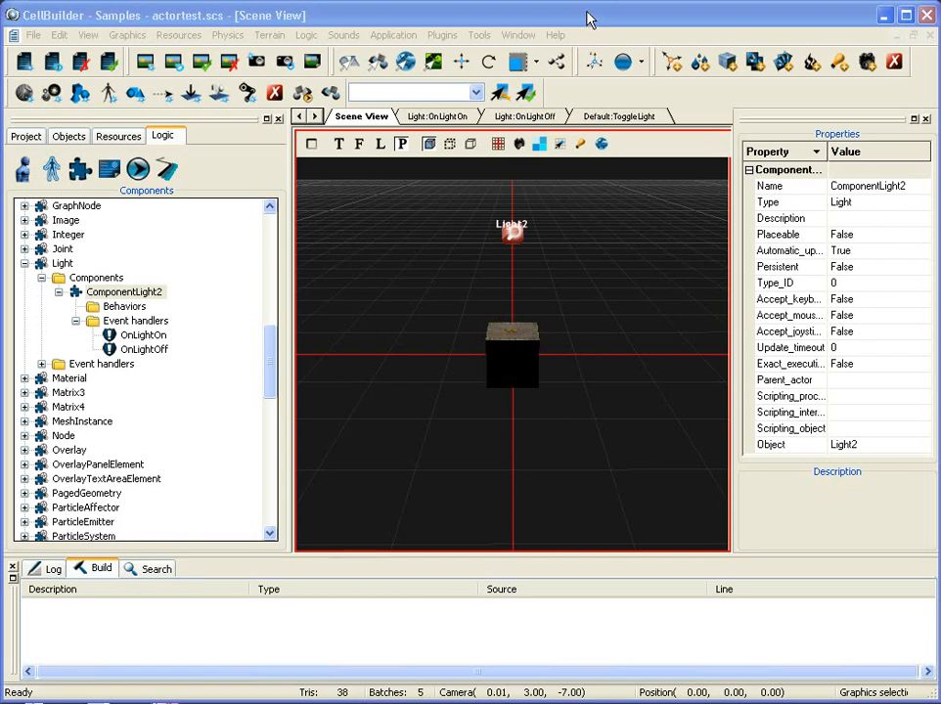
# Step: Go to the logic component of the Light2 object above the cube in the scene
pyautogui.moveTo(486, 254); pyautogui.dragTo(535, 257, button='right')
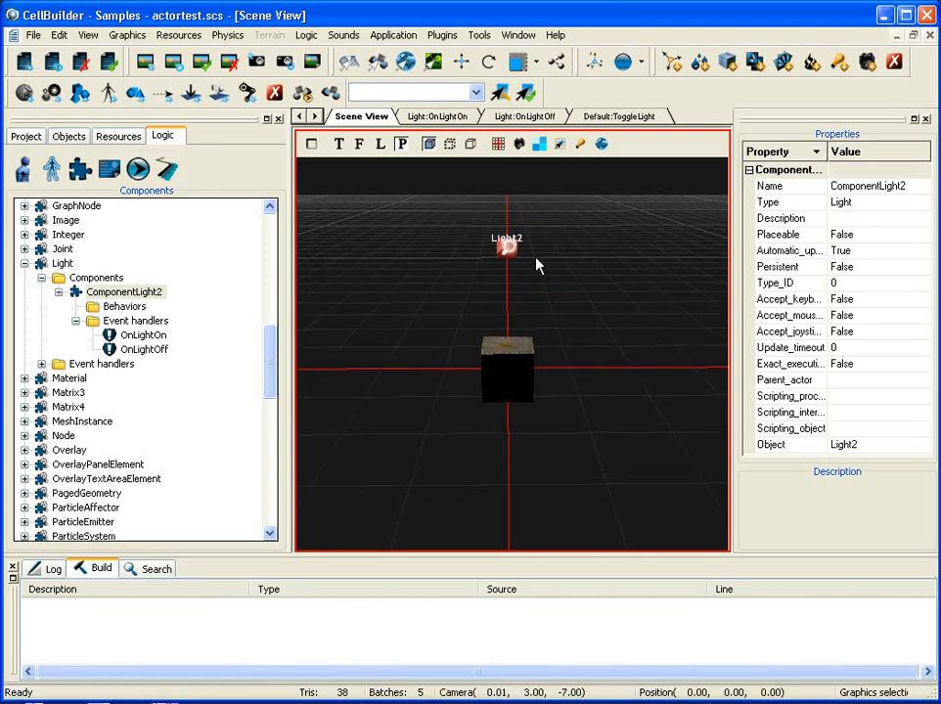
pyautogui.moveTo(536, 259); pyautogui.dragTo(515, 252, button='right')
pyautogui.scroll(2, 548, 256)
pyautogui.scroll(1, 538, 224)
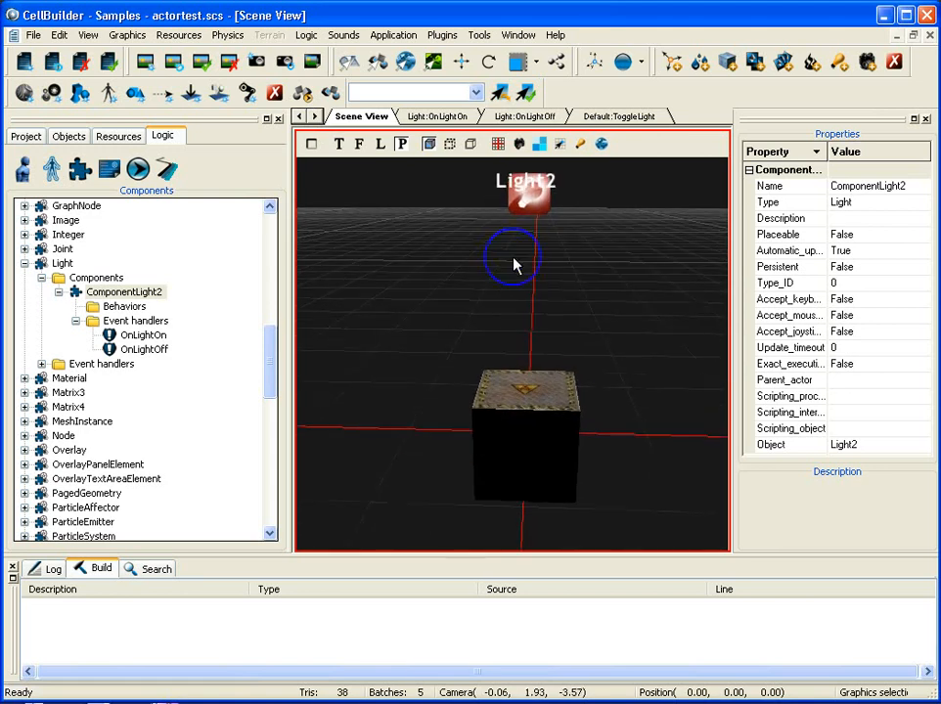
pyautogui.scroll(-2, 516, 257)
pyautogui.rightClick(525, 256)
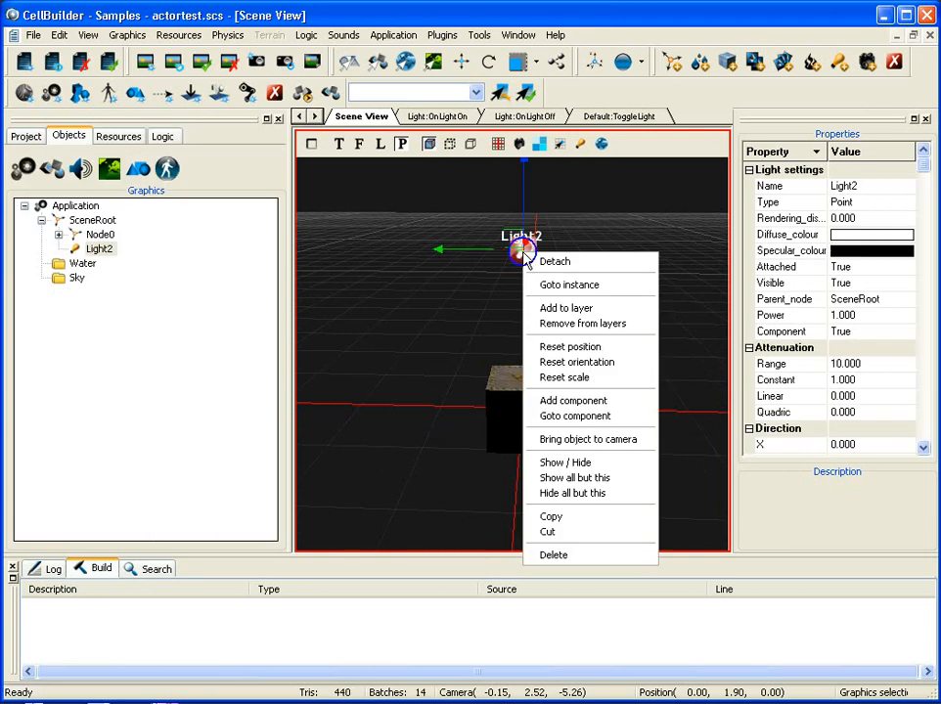
pyautogui.click(566, 418)
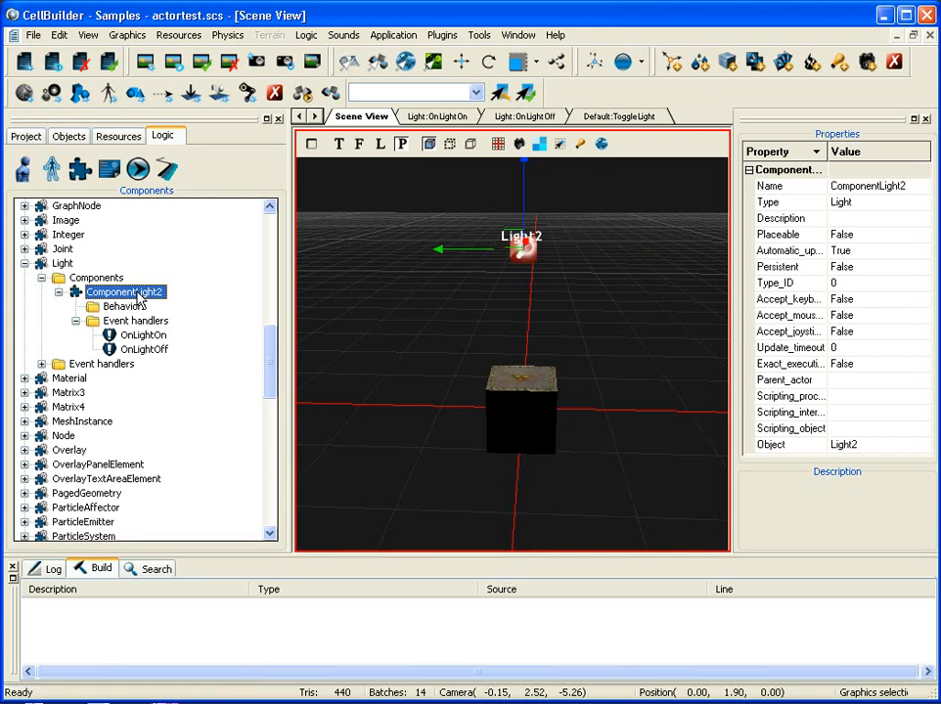
# Step: Examine the descriptions of the scripting process, scripting interpreter and scripting object properties of ComponentLight2
pyautogui.click(786, 397)
pyautogui.click(787, 413)
pyautogui.click(788, 428)
pyautogui.click(788, 413)
pyautogui.click(787, 398)
pyautogui.click(787, 413)
pyautogui.click(788, 427)
pyautogui.click(787, 412)
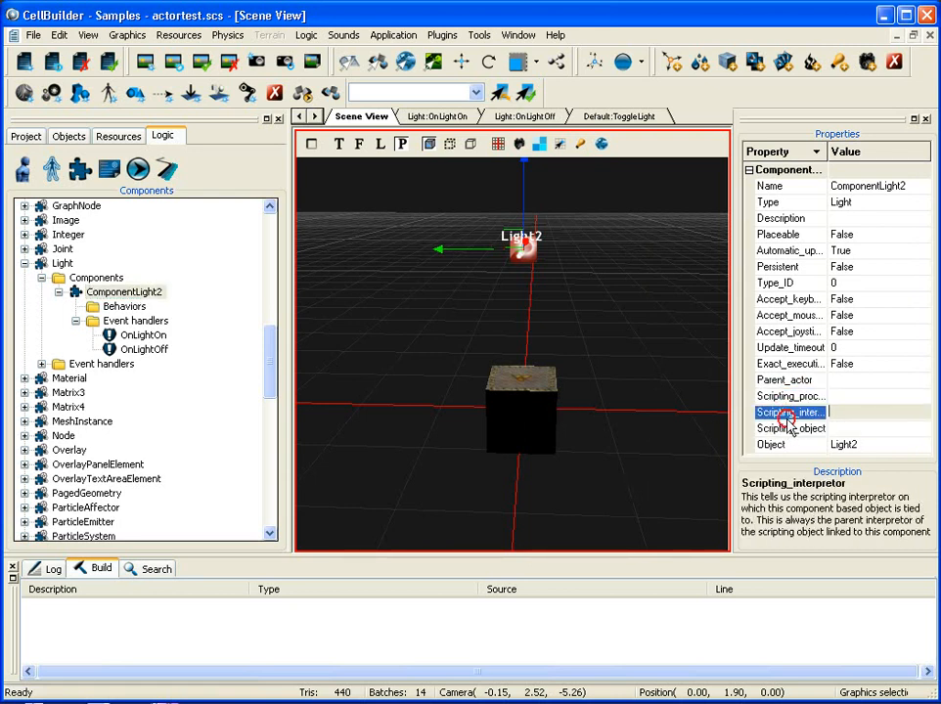
pyautogui.click(787, 397)
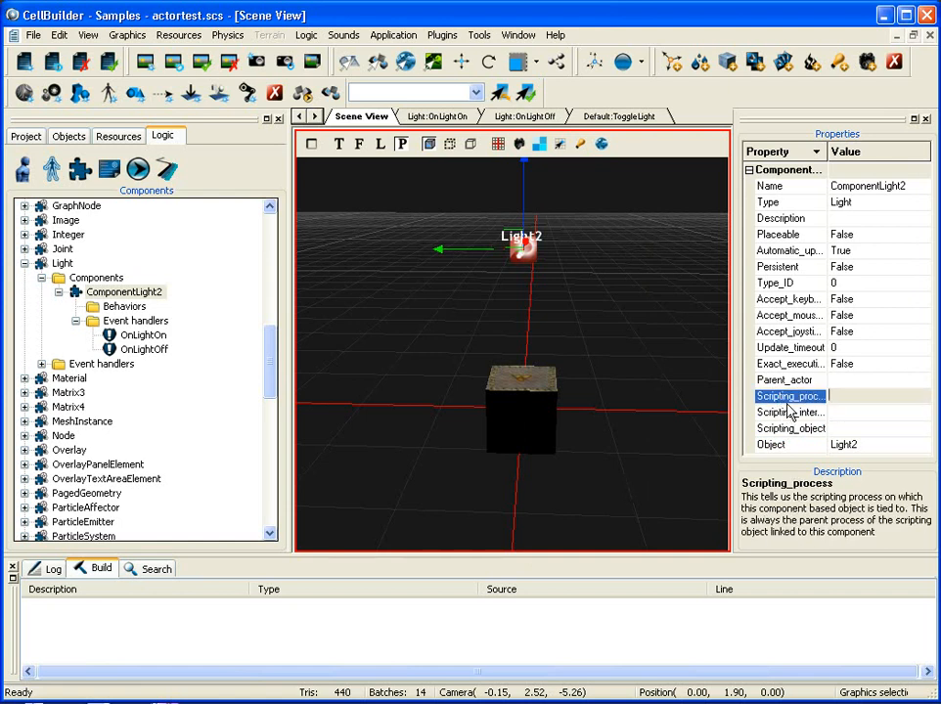
pyautogui.click(787, 413)
pyautogui.click(788, 426)
pyautogui.click(787, 396)
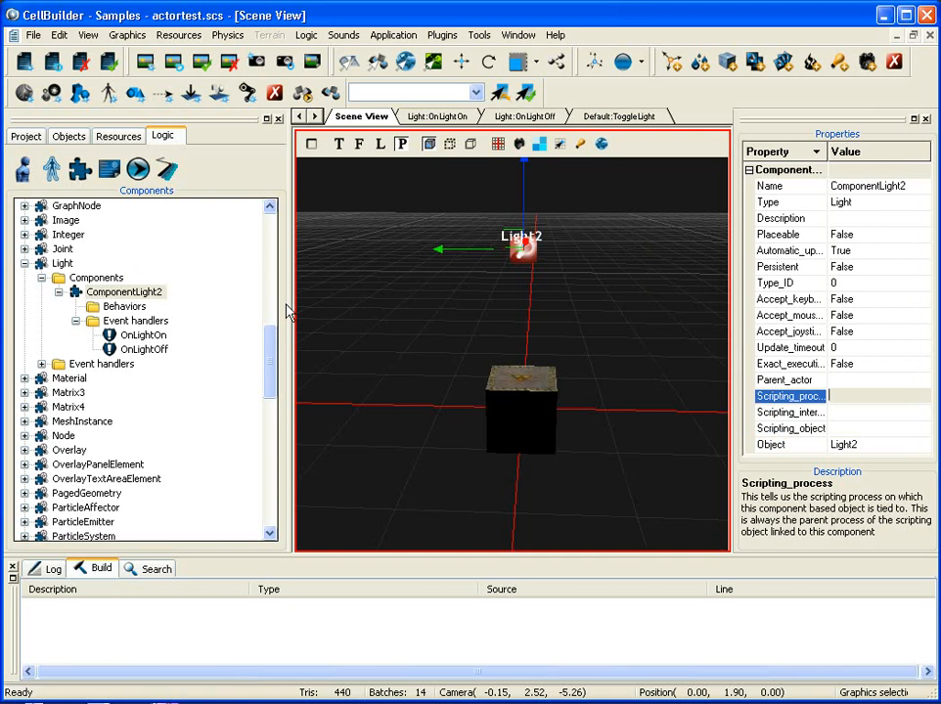
# Step: Attach the scripting object Process0:Interpreter0:Light to ComponentLight2
pyautogui.click(141, 291)
pyautogui.rightClick(145, 291)
pyautogui.click(235, 387)
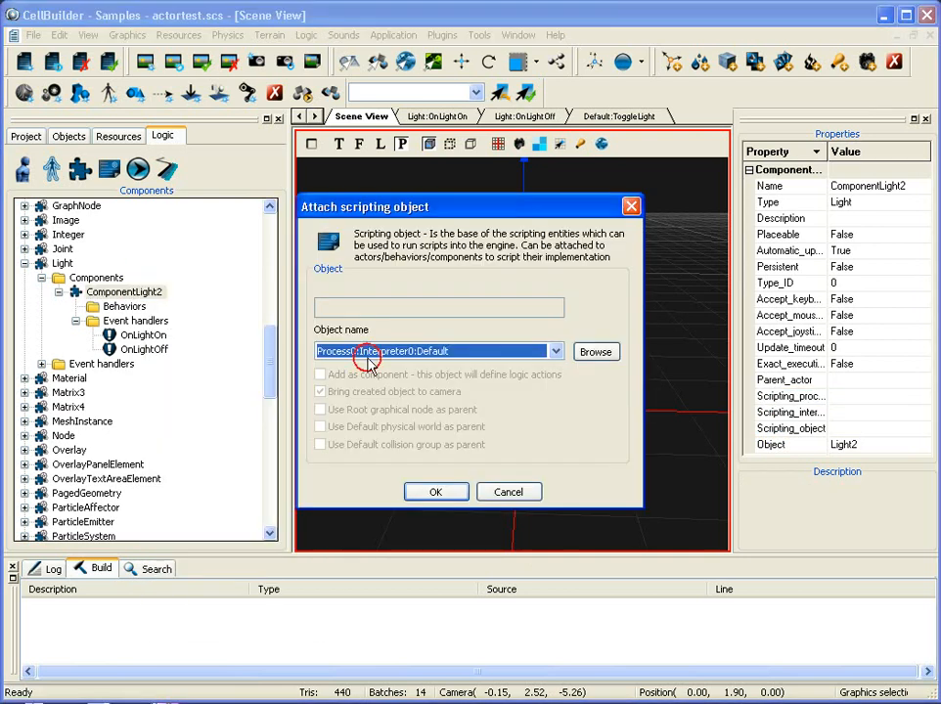
pyautogui.click(427, 352)
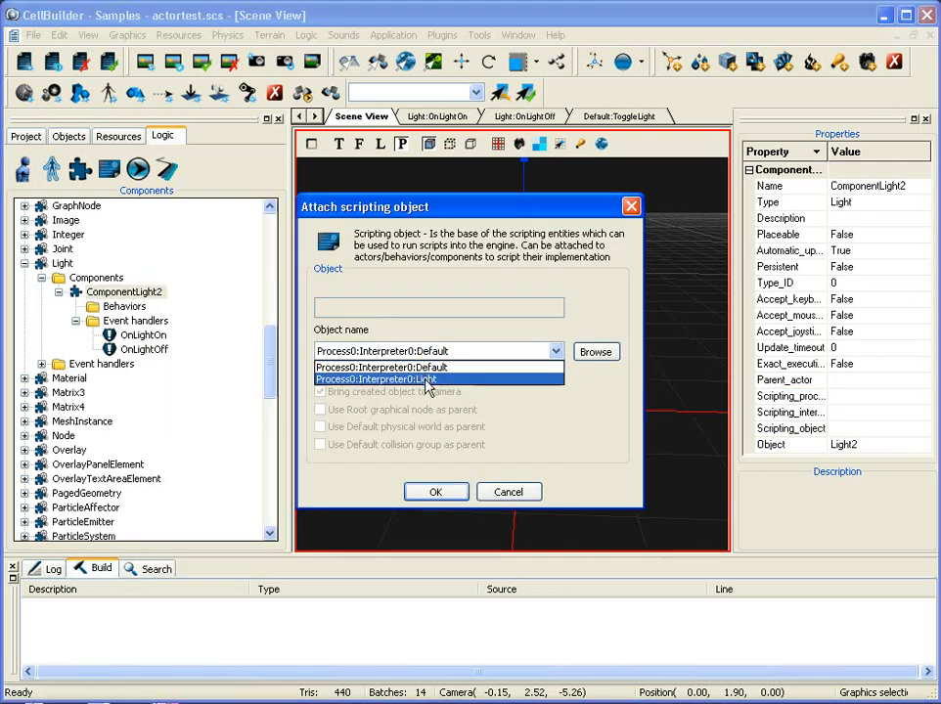
pyautogui.click(426, 380)
pyautogui.click(436, 492)
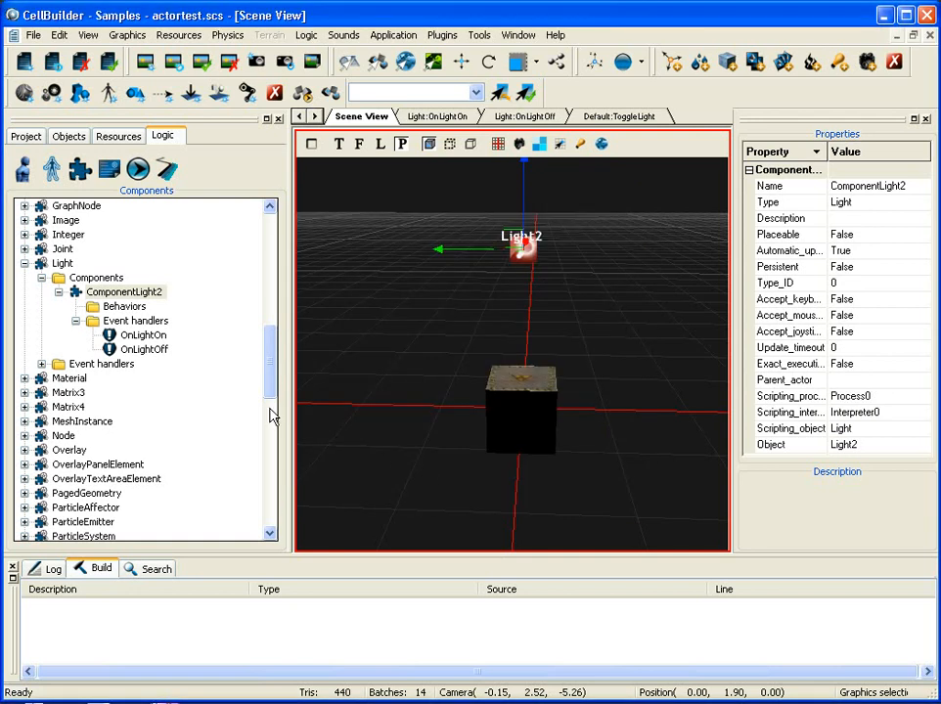
# Step: Attach the OnLightOn scripting event to the OnLightOn event handler of ComponentLight2
pyautogui.click(143, 337)
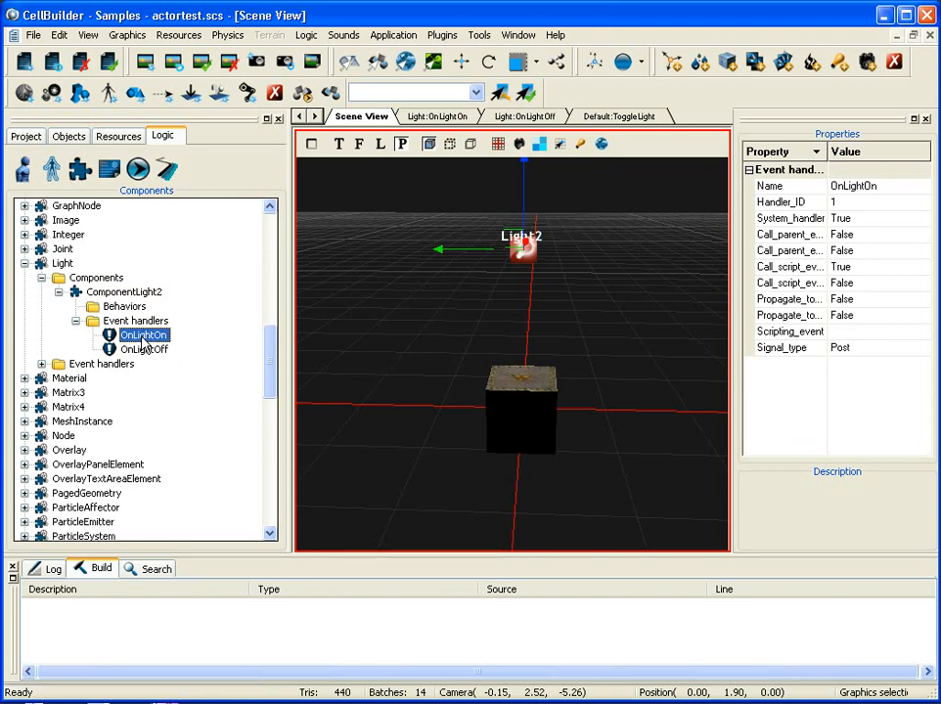
pyautogui.rightClick(142, 336)
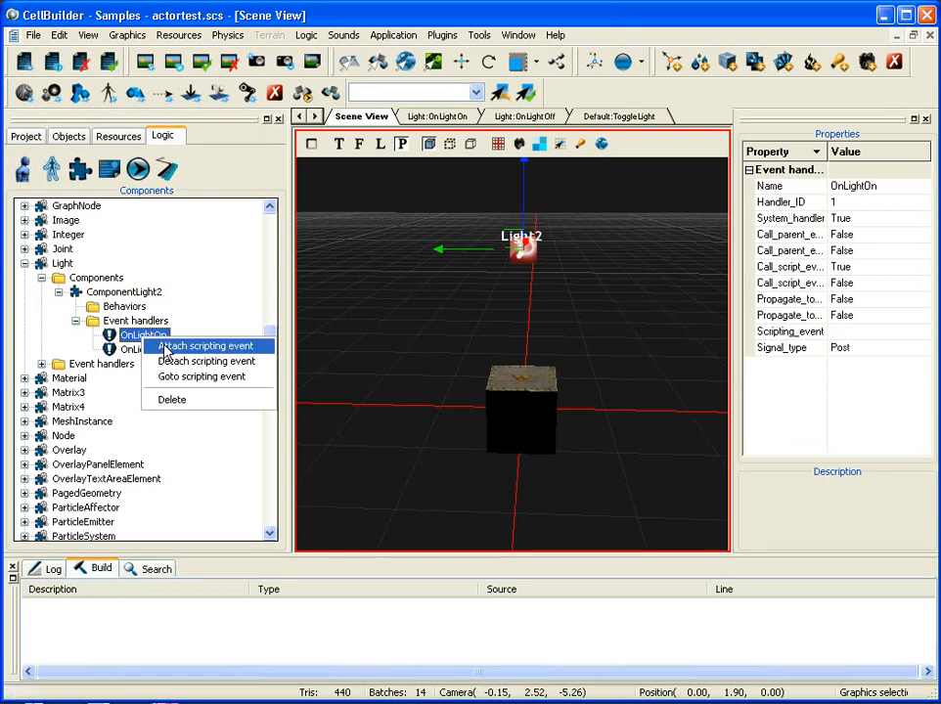
pyautogui.click(166, 347)
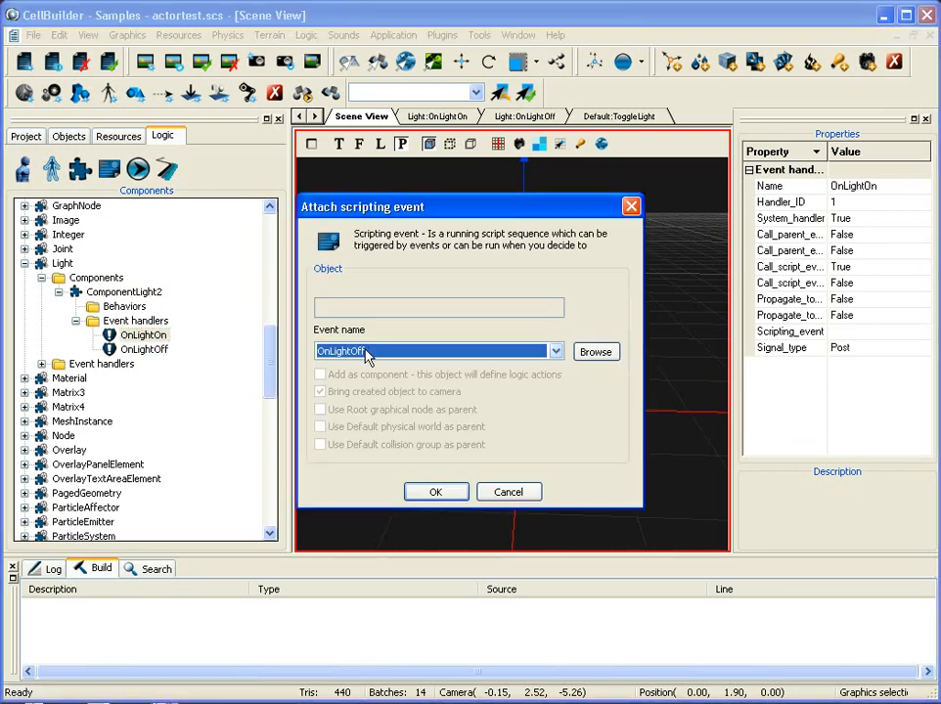
pyautogui.click(367, 352)
pyautogui.click(368, 380)
pyautogui.click(435, 492)
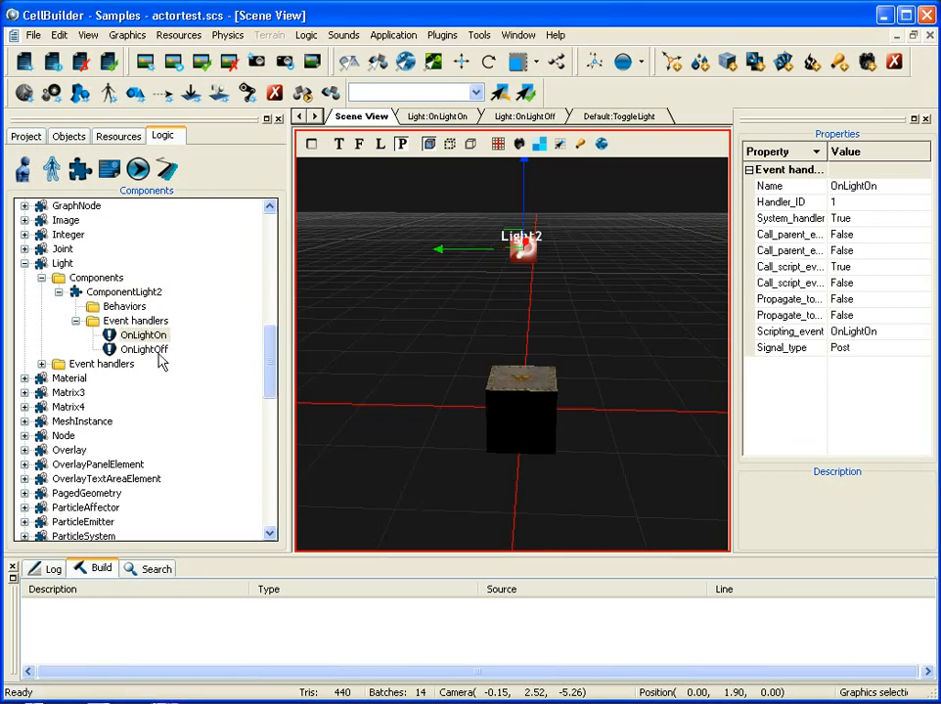
# Step: Attach the OnLightOff scripting event to the OnLightOff event handler of ComponentLight2
pyautogui.rightClick(166, 351)
pyautogui.click(181, 361)
pyautogui.click(411, 351)
pyautogui.click(403, 365)
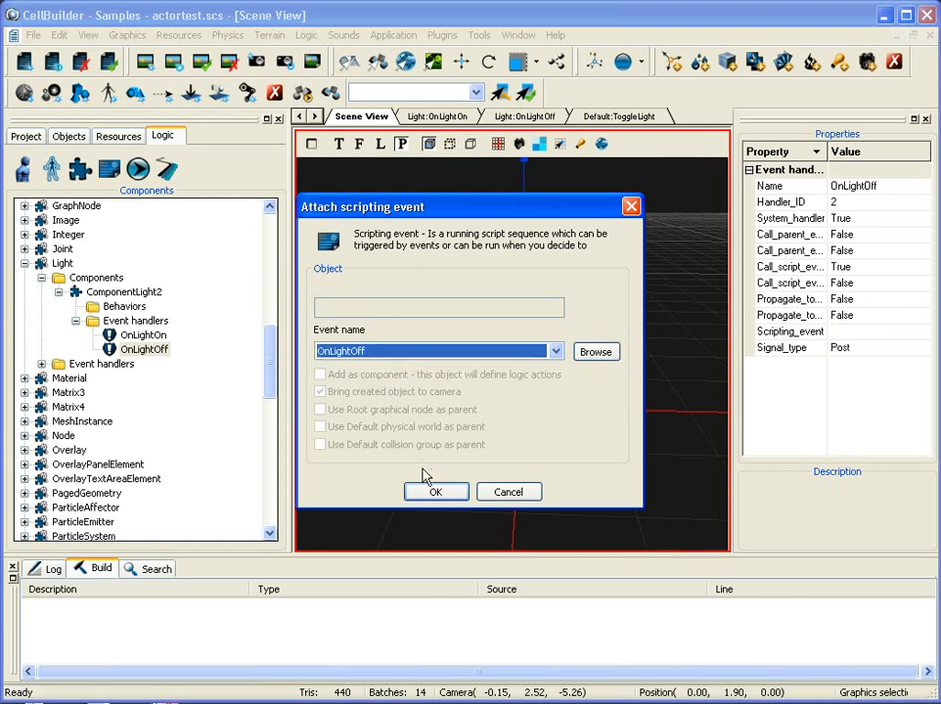
pyautogui.click(435, 492)
# Step: Review the Call_script_event settings of the OnLightOn and OnLightOff handlers, including the exclusive option, and return to ComponentLight2
pyautogui.click(142, 336)
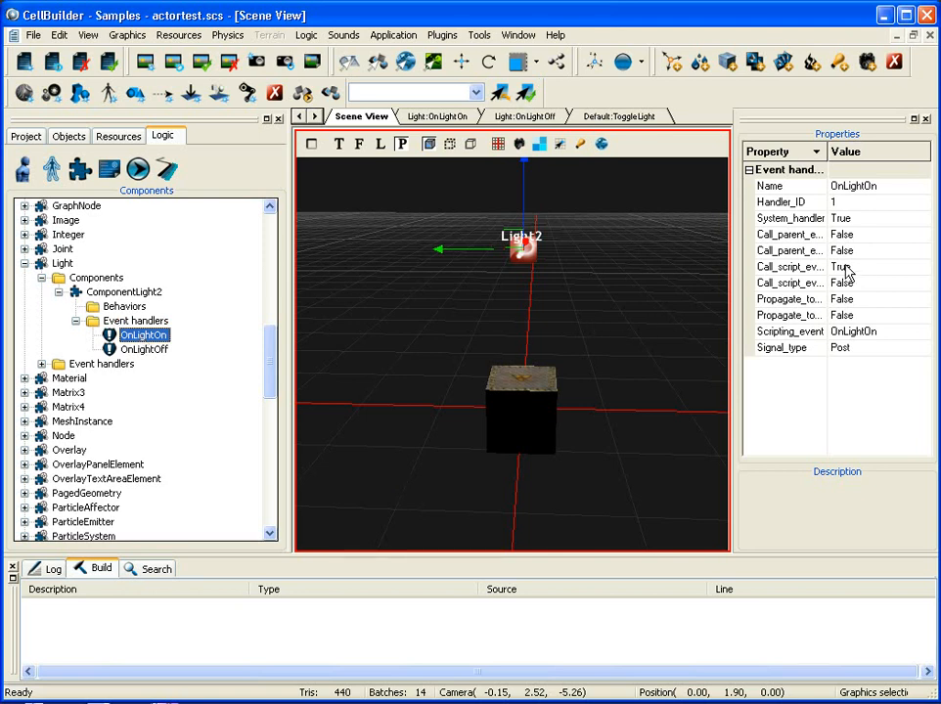
pyautogui.click(808, 270)
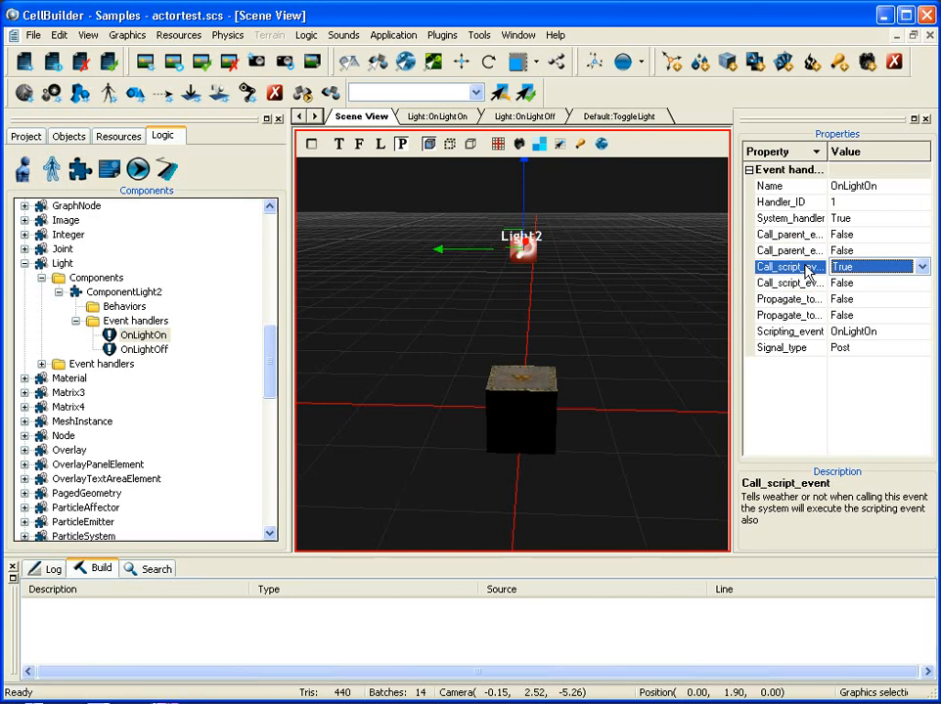
pyautogui.click(802, 284)
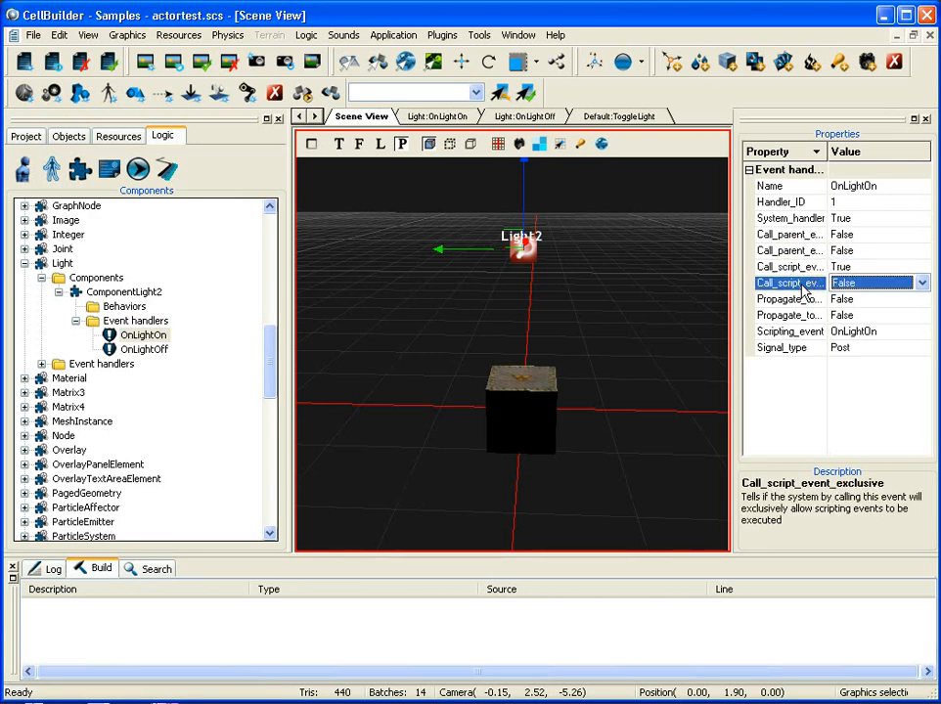
pyautogui.click(807, 269)
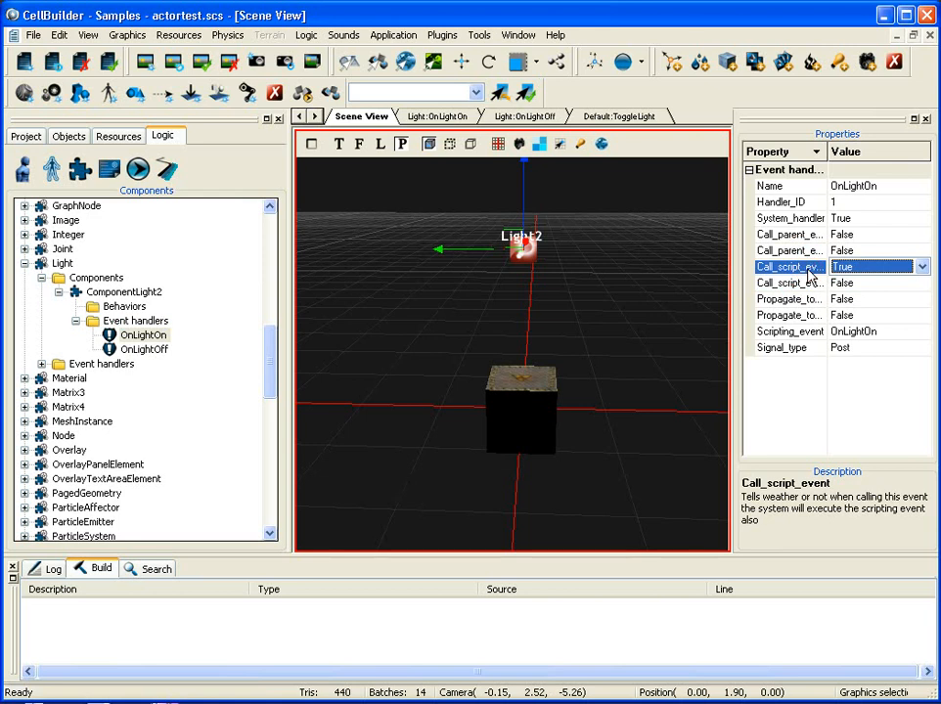
pyautogui.click(154, 350)
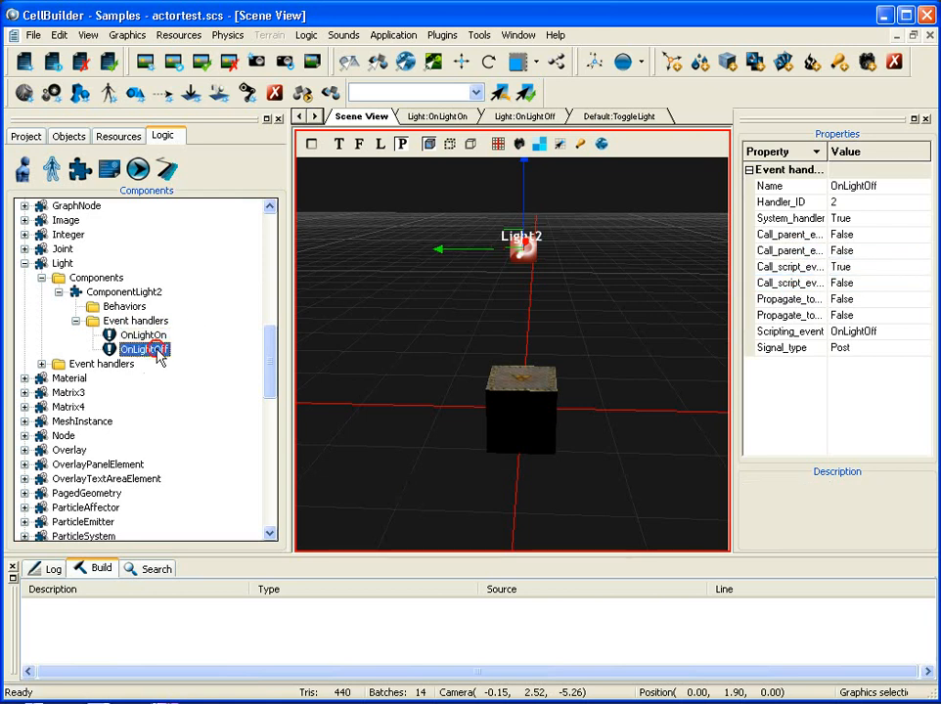
pyautogui.click(804, 267)
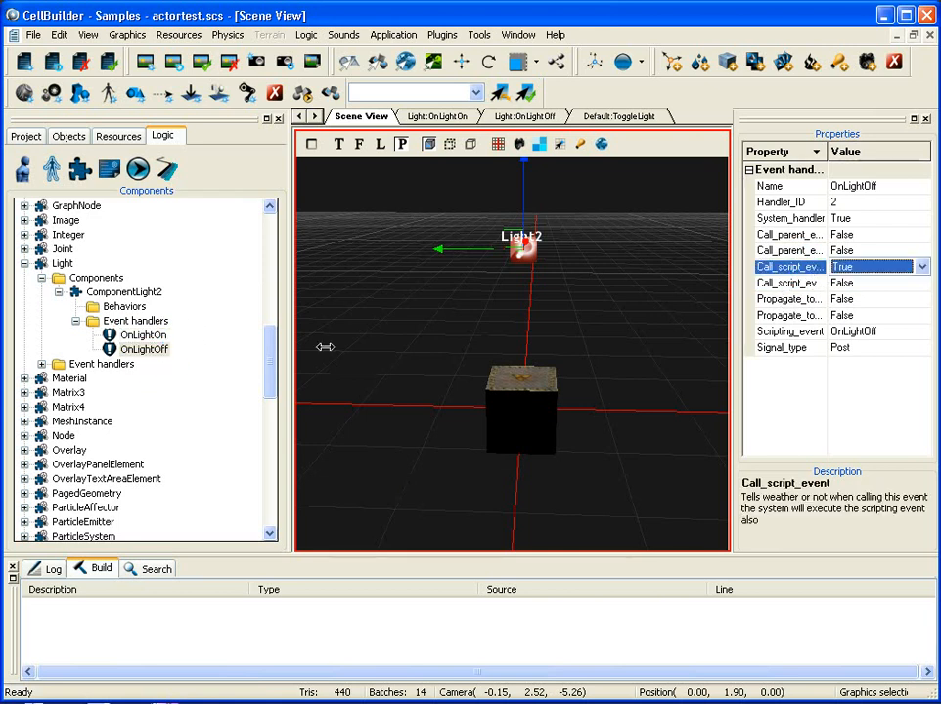
pyautogui.scroll(1, 270, 368)
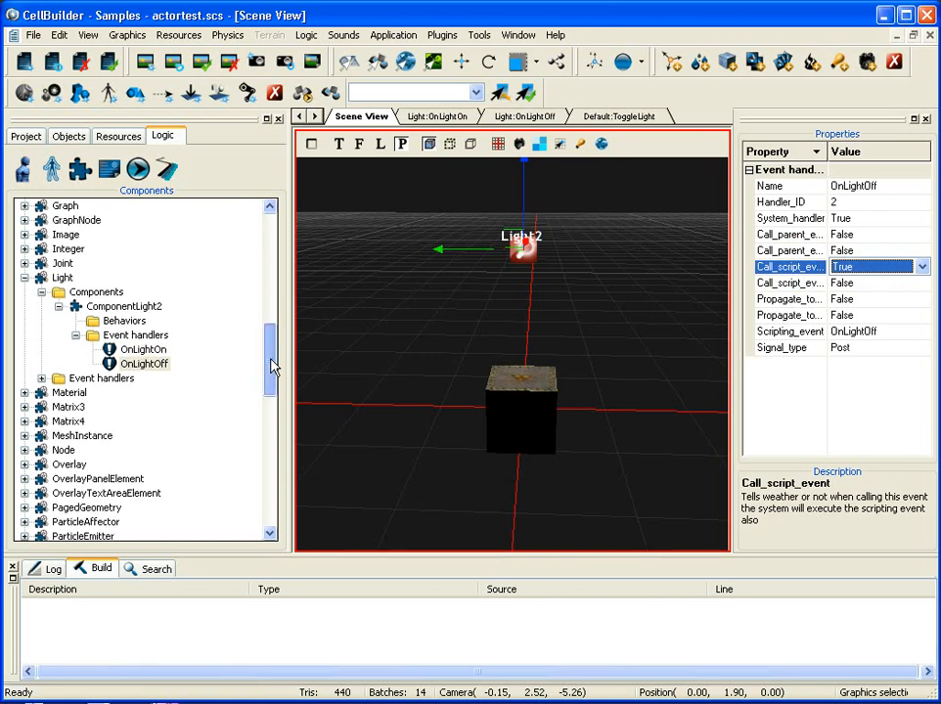
pyautogui.click(123, 308)
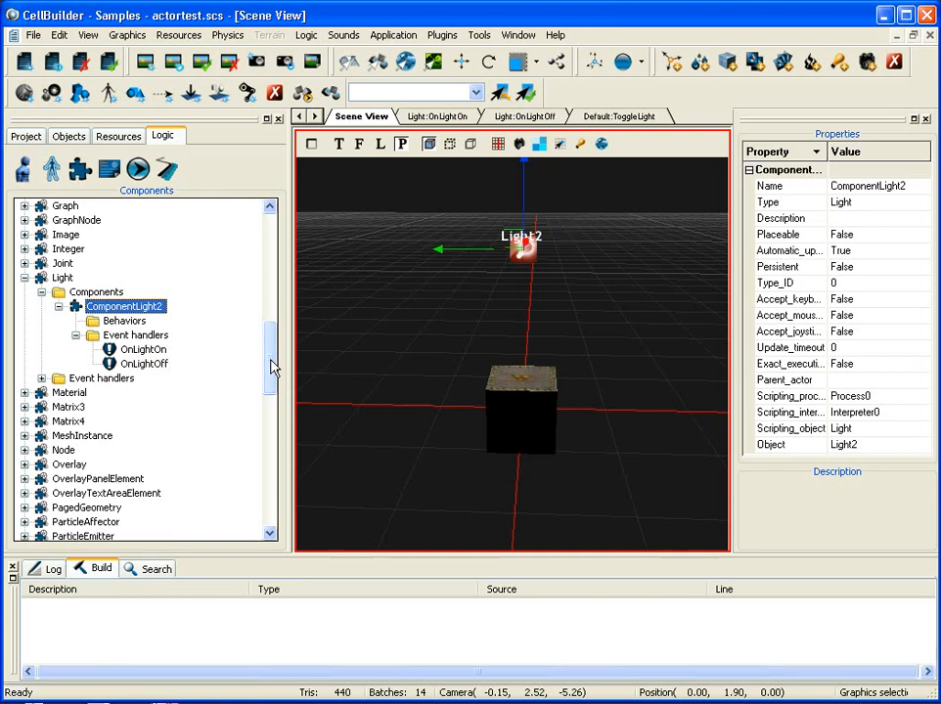
# Step: Add an actor named Actor1 under the Default actor type, without an archetype and brought to the camera
pyautogui.click(23, 170)
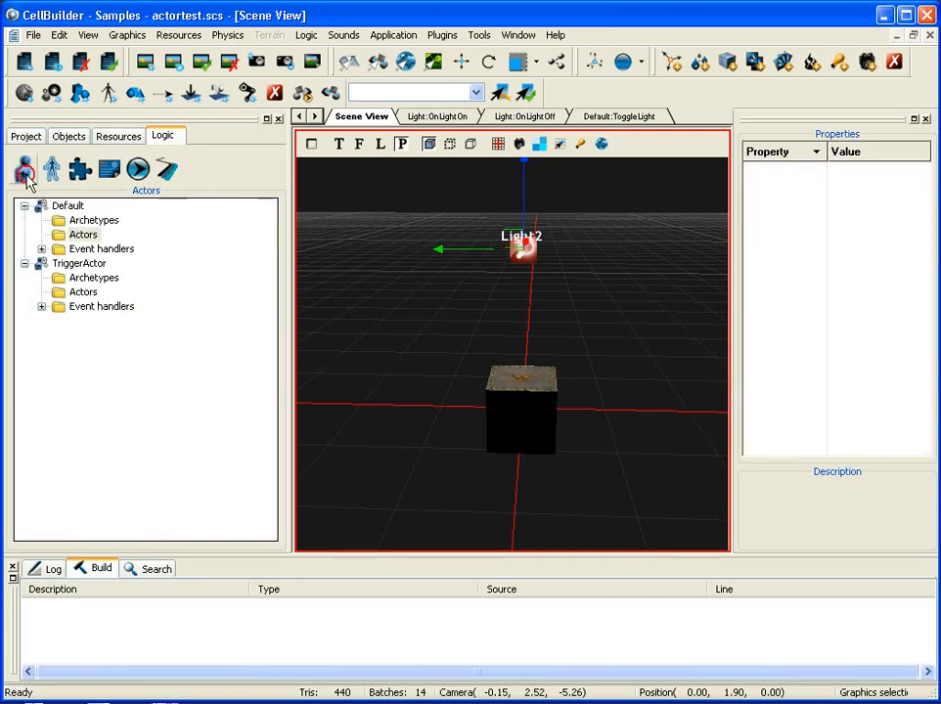
pyautogui.click(86, 236)
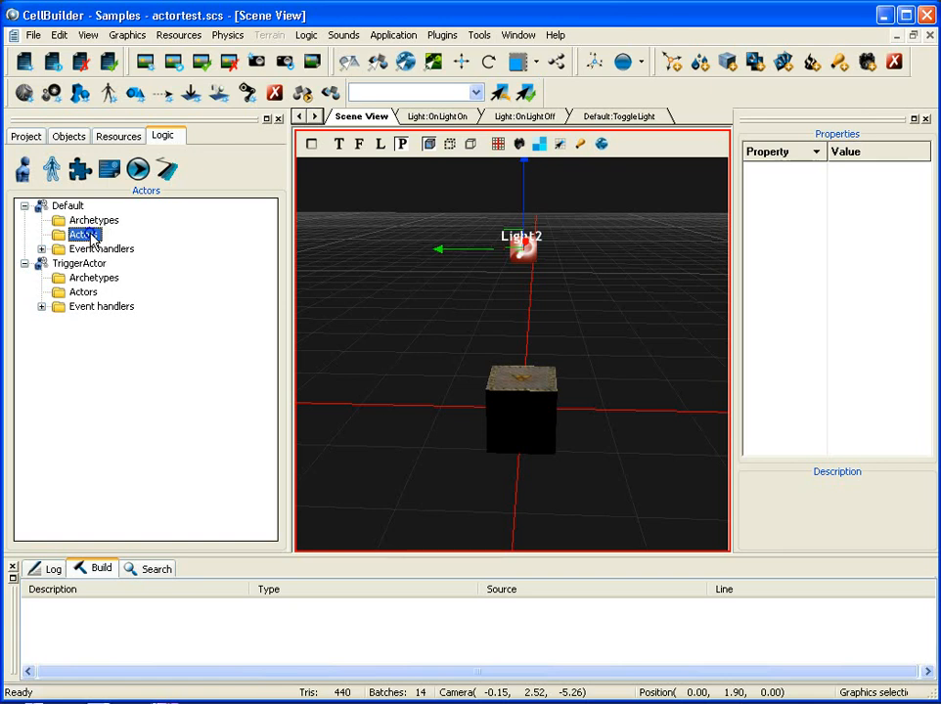
pyautogui.rightClick(91, 239)
pyautogui.click(110, 244)
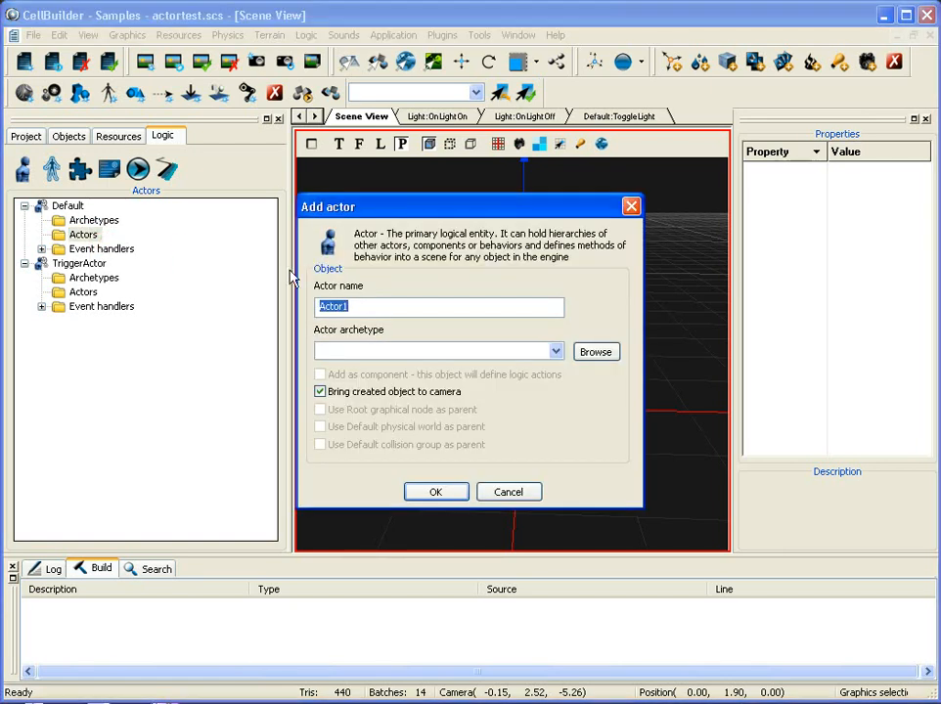
pyautogui.click(435, 492)
pyautogui.click(98, 248)
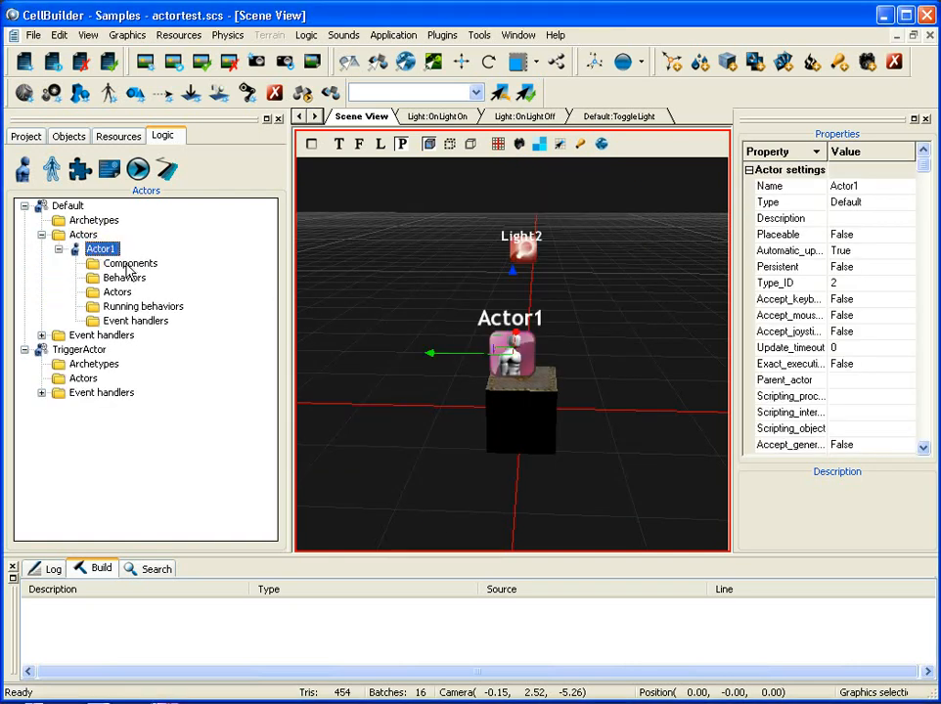
# Step: Attach ComponentLight2 to Actor1 as a component and select it to view its properties
pyautogui.rightClick(134, 264)
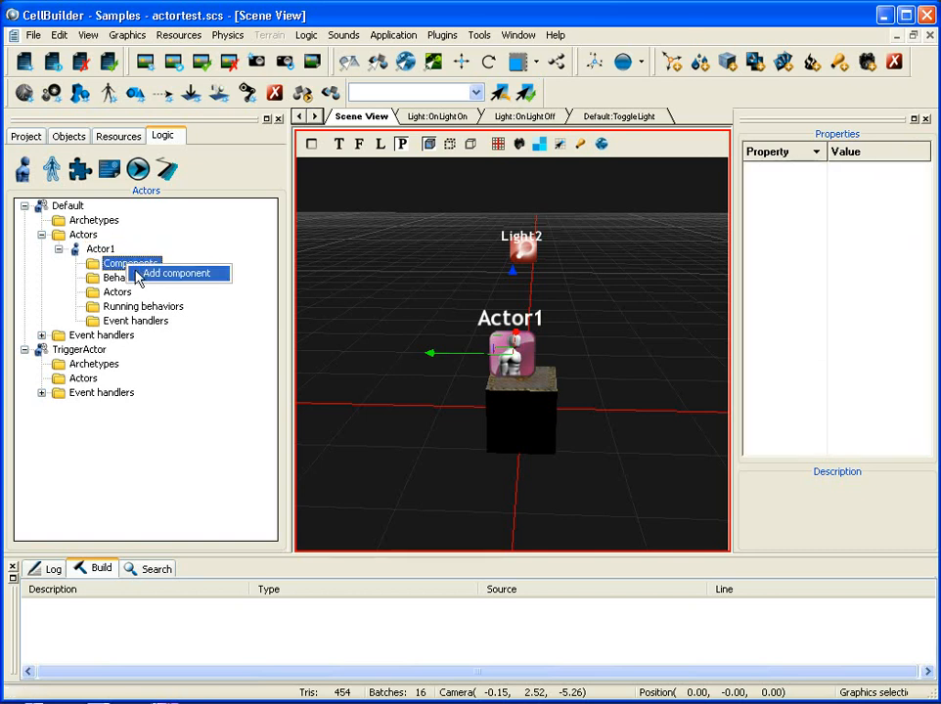
pyautogui.click(171, 273)
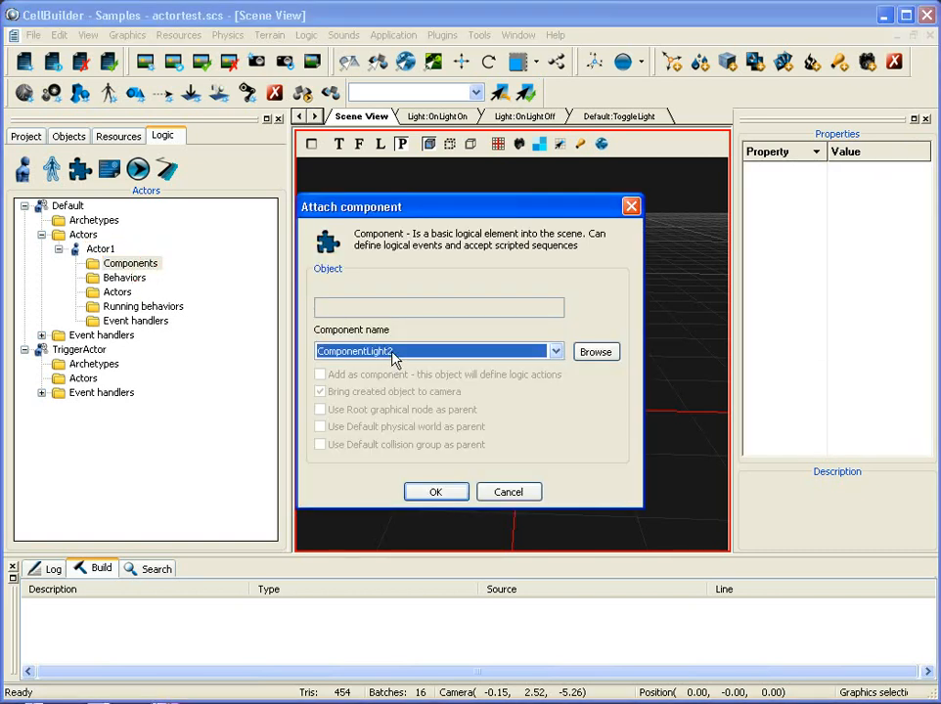
pyautogui.click(436, 493)
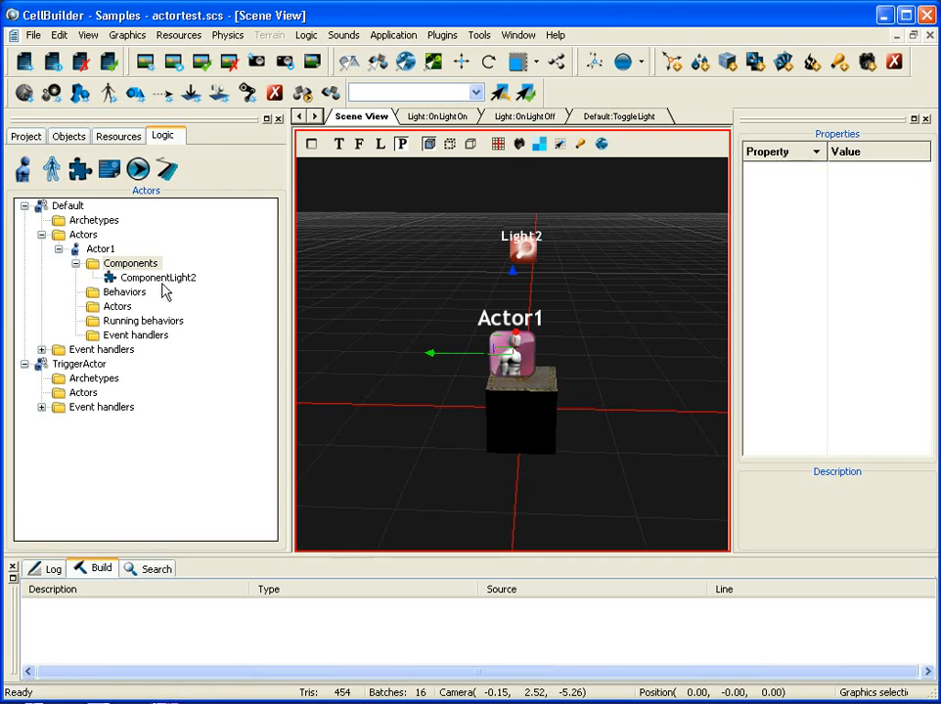
pyautogui.click(160, 279)
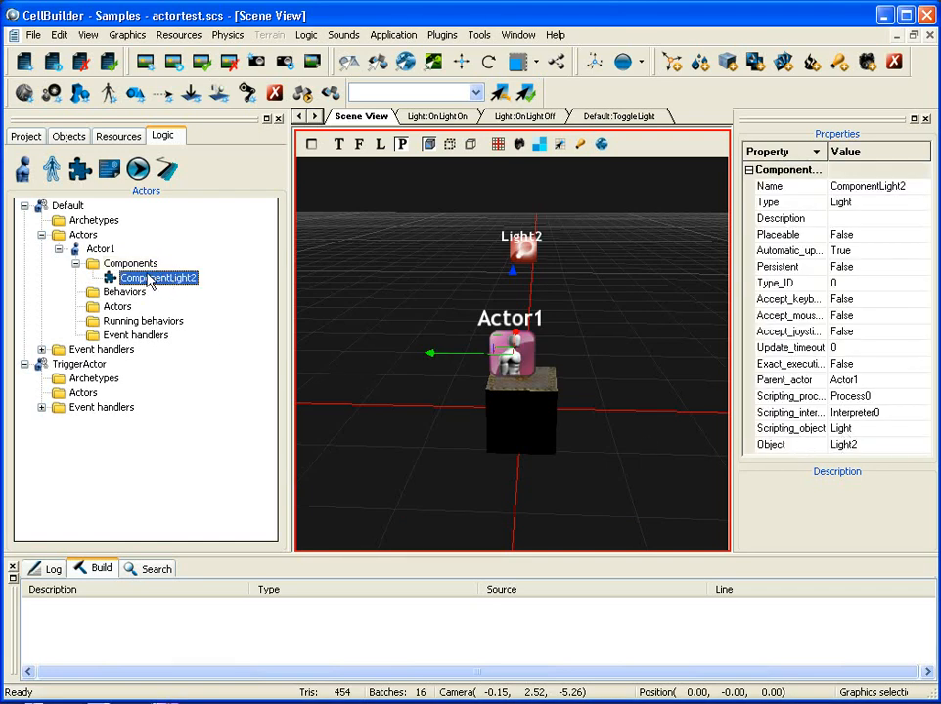
# Step: Add an event handler to Actor1 from the OnUpdate template and select it
pyautogui.click(107, 250)
pyautogui.click(132, 276)
pyautogui.rightClick(124, 335)
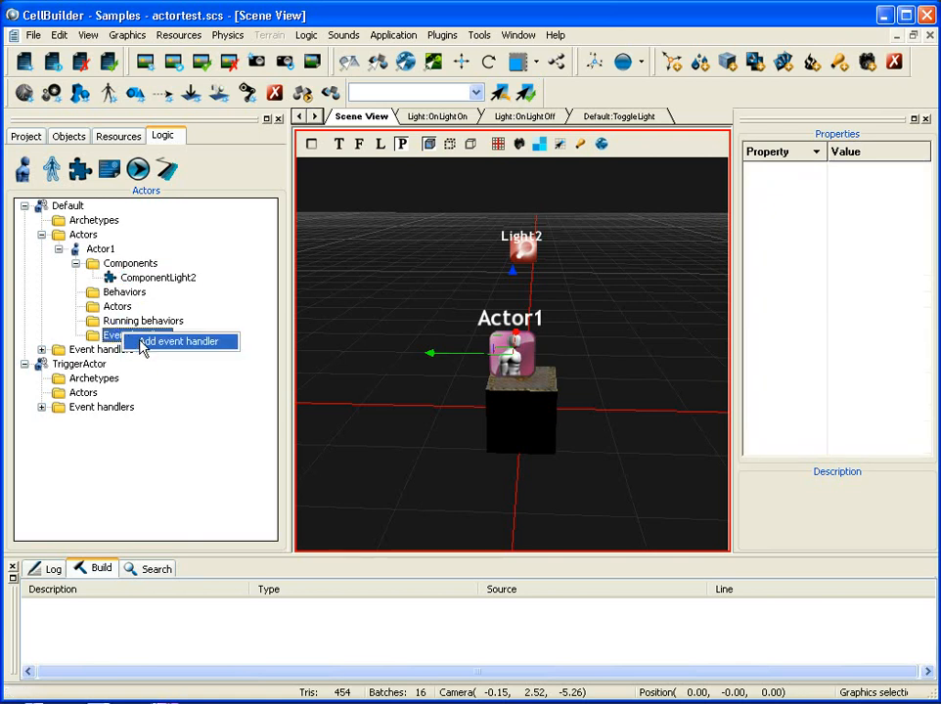
pyautogui.click(147, 341)
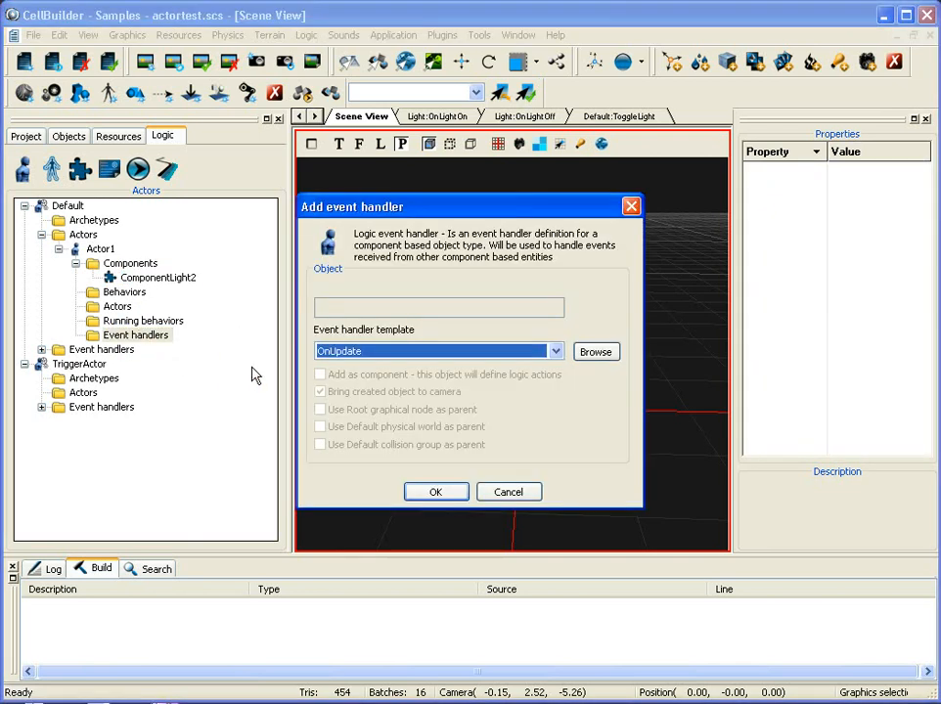
pyautogui.click(436, 492)
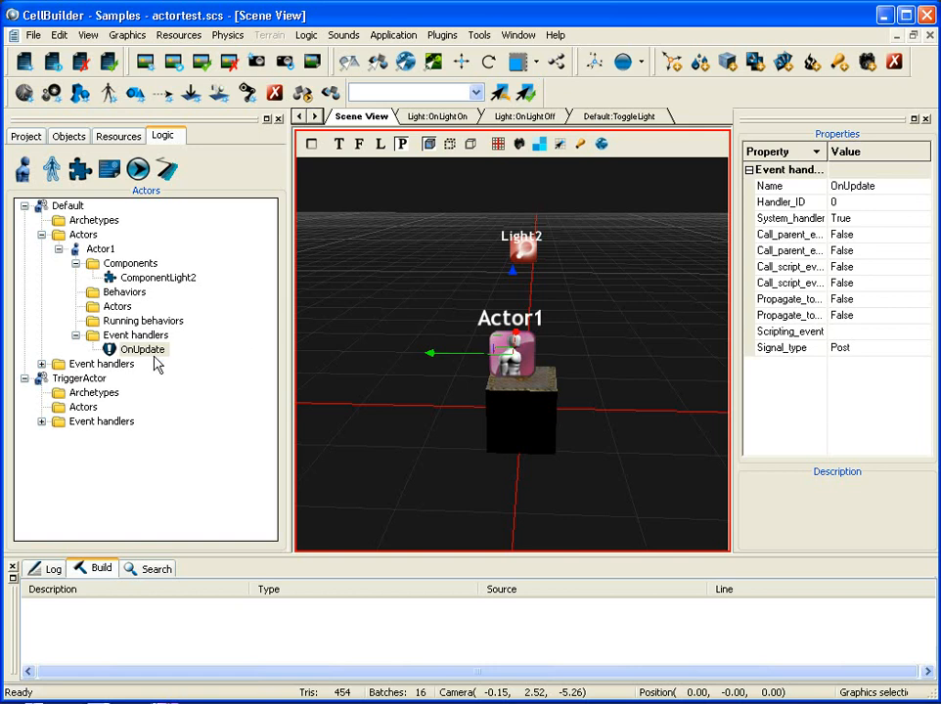
pyautogui.click(147, 351)
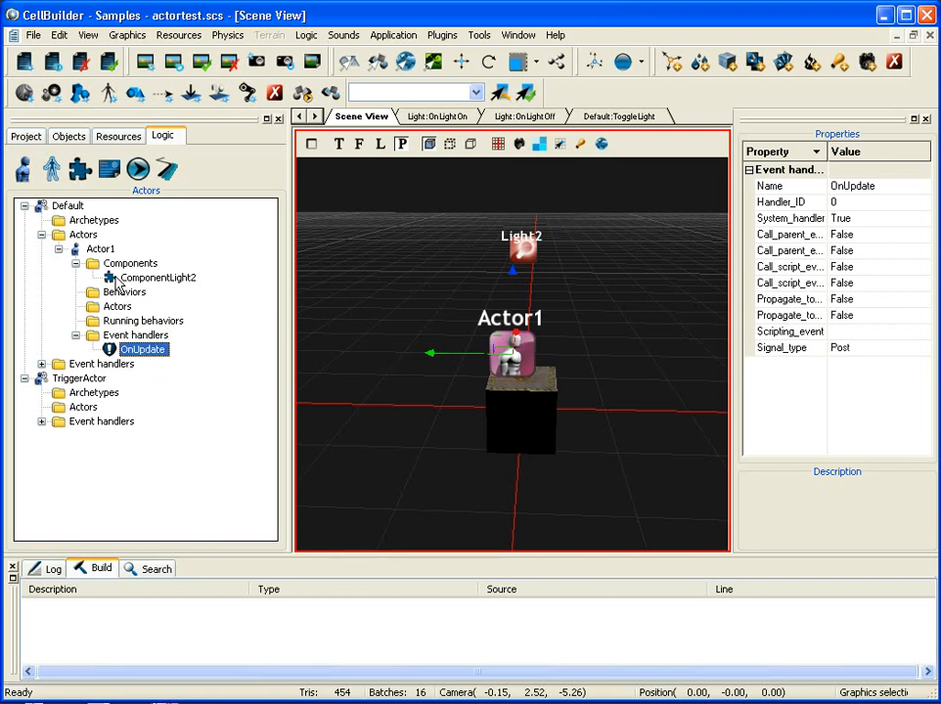
# Step: Attach the Default scripting object from Interpreter0 of Process0 to Actor1 and check its Scripting_object property
pyautogui.rightClick(102, 248)
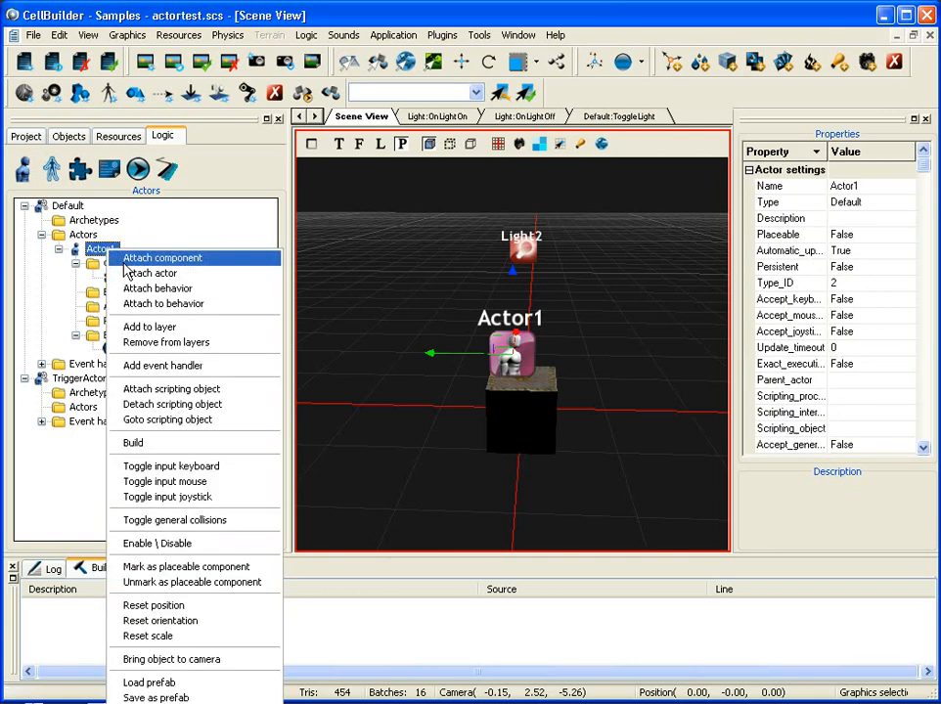
pyautogui.click(154, 389)
pyautogui.click(396, 354)
pyautogui.click(457, 349)
pyautogui.click(436, 493)
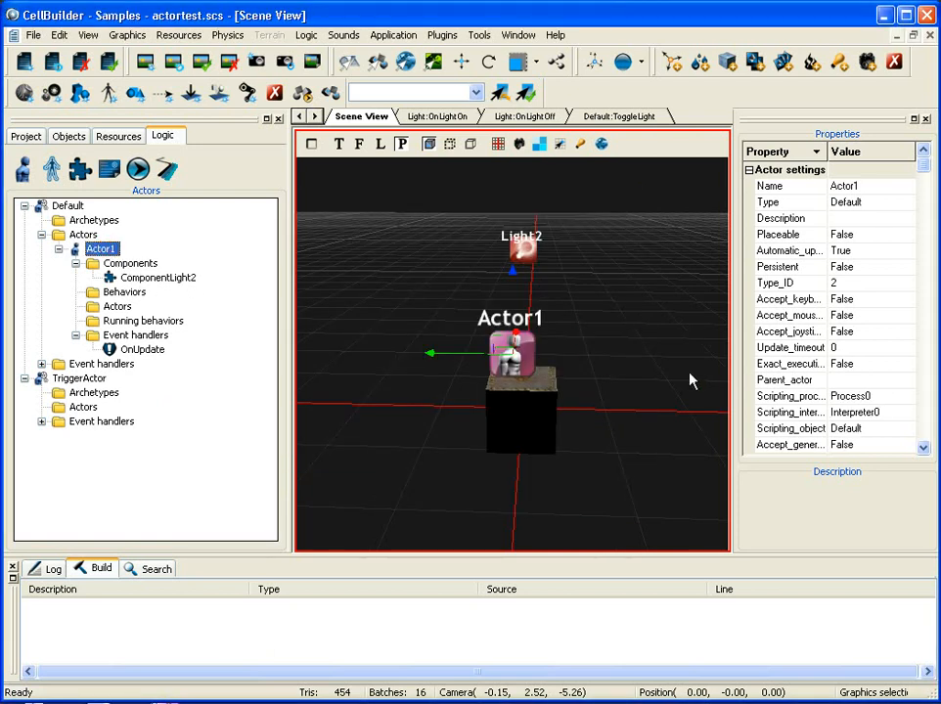
pyautogui.click(870, 427)
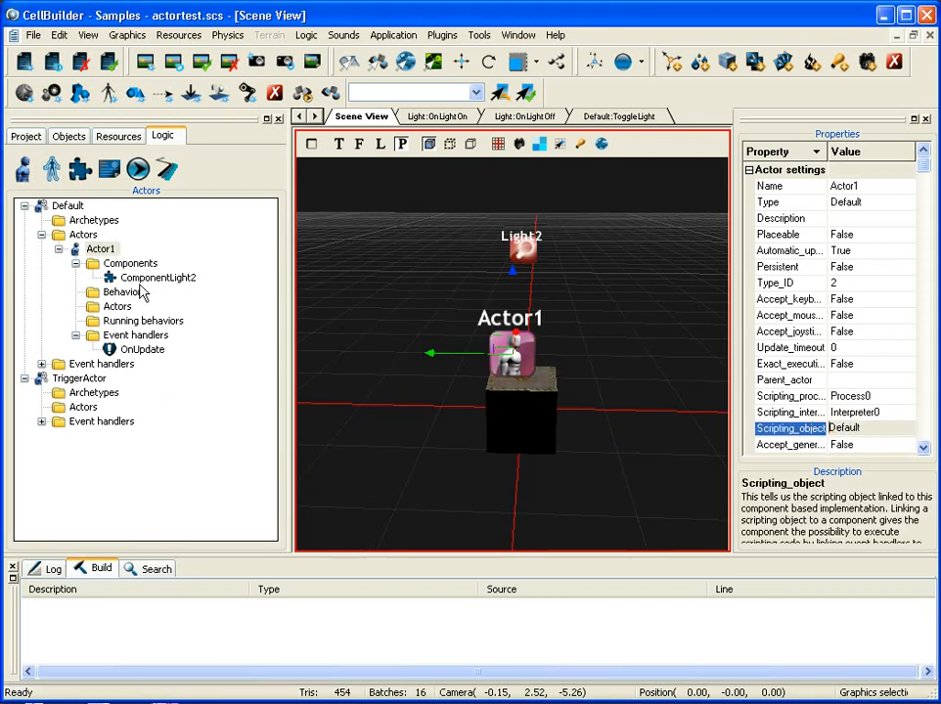
# Step: Attach the ToggleLight scripting event to Actor1's OnUpdate event handler and check its Scripting_event property
pyautogui.click(142, 352)
pyautogui.rightClick(140, 352)
pyautogui.click(172, 358)
pyautogui.click(348, 354)
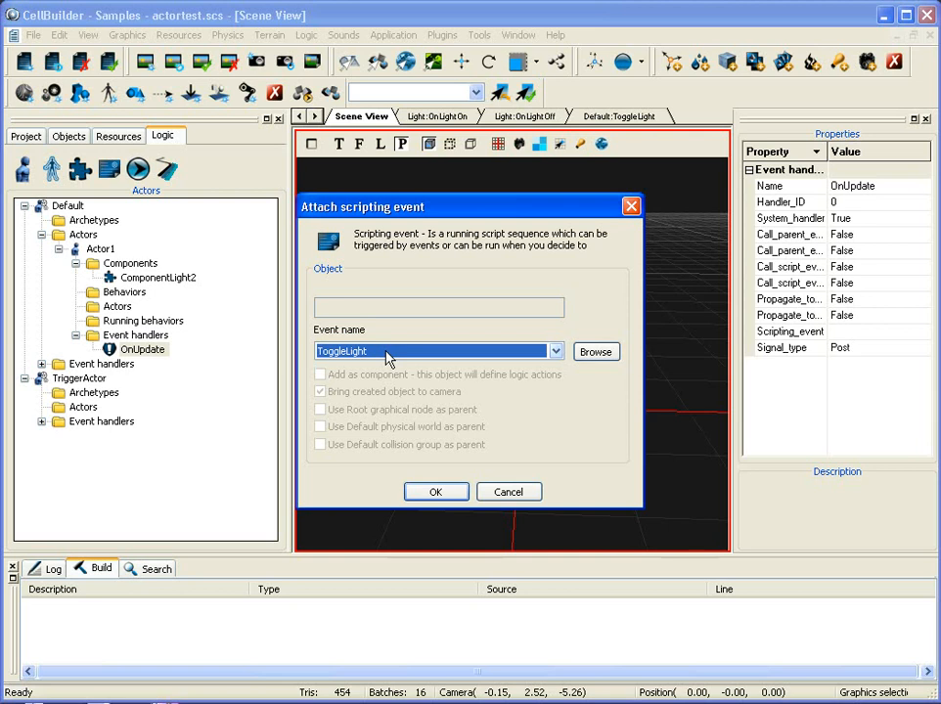
pyautogui.click(437, 494)
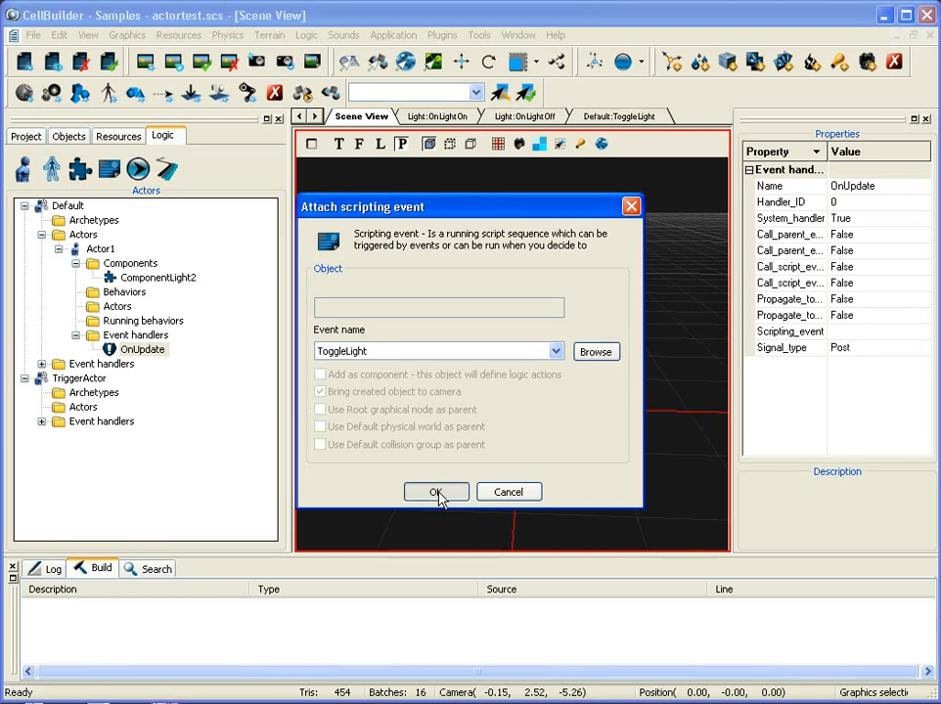
pyautogui.click(145, 350)
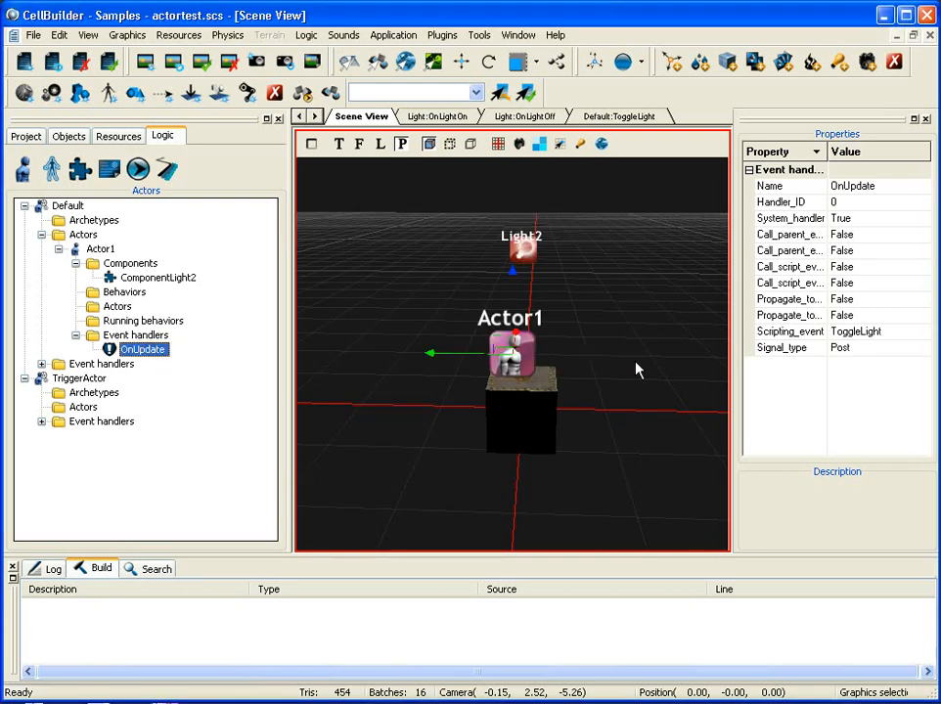
pyautogui.click(864, 332)
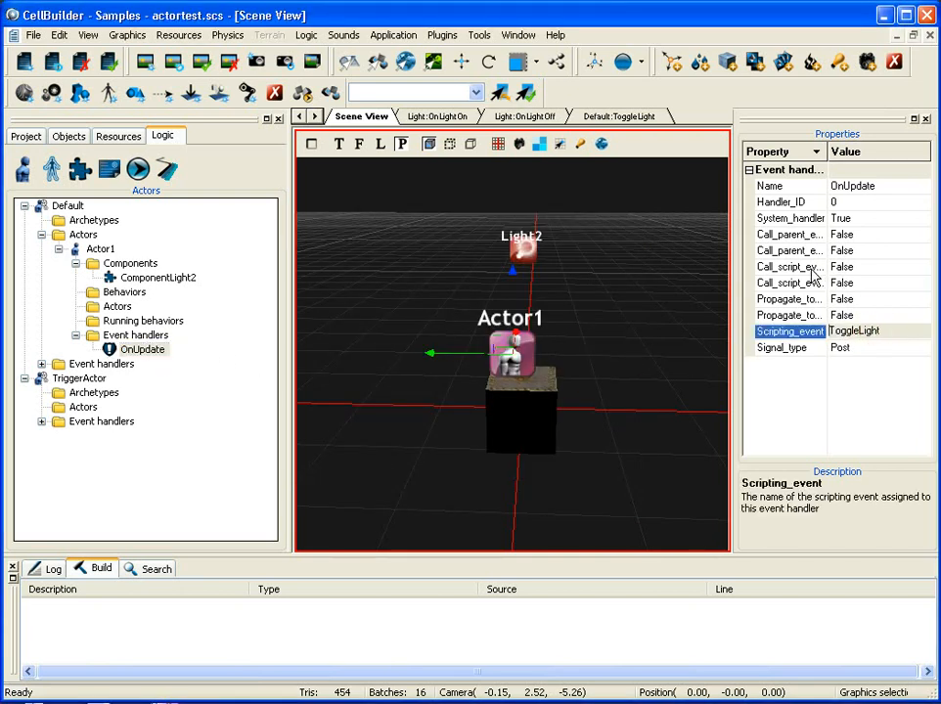
# Step: Set Call_script_event to True for the OnUpdate handler
pyautogui.click(849, 268)
pyautogui.click(861, 274)
pyautogui.click(857, 296)
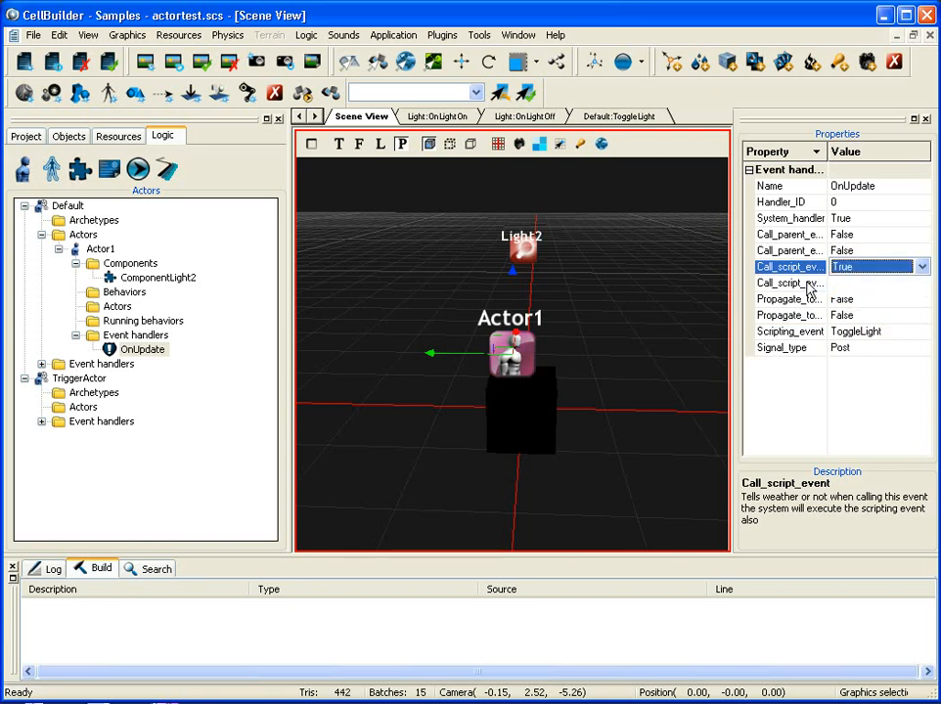
pyautogui.click(797, 284)
# Step: View the cube and Light2 from different angles in the scene to watch the light toggling
pyautogui.moveTo(647, 326); pyautogui.dragTo(531, 309, button='right')
pyautogui.press('d')
pyautogui.moveTo(599, 310); pyautogui.dragTo(481, 311, button='right')
pyautogui.press('d')
pyautogui.moveTo(541, 311); pyautogui.dragTo(499, 310, button='right')
pyautogui.moveTo(612, 313); pyautogui.dragTo(598, 262, button='right')
pyautogui.press('w')
pyautogui.press('s')
pyautogui.press('s')
pyautogui.moveTo(324, 320); pyautogui.dragTo(326, 283)
pyautogui.moveTo(521, 393)
pyautogui.mouseDown(button='right')
pyautogui.moveTo(529, 414)
pyautogui.moveTo(531, 399)
pyautogui.mouseUp(button='right')
pyautogui.press('w')
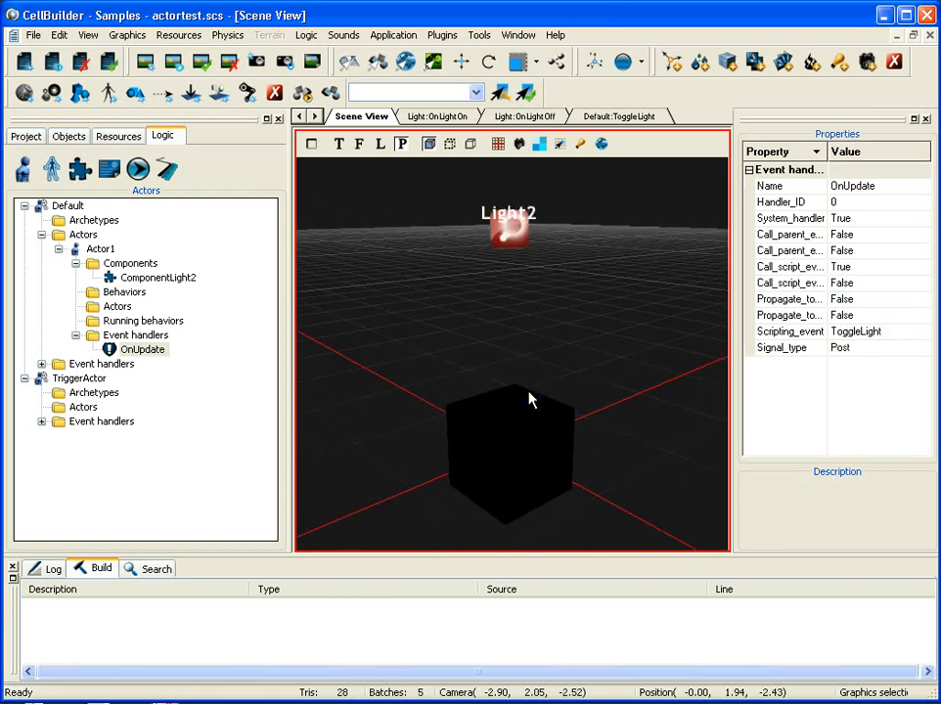
pyautogui.press('s')
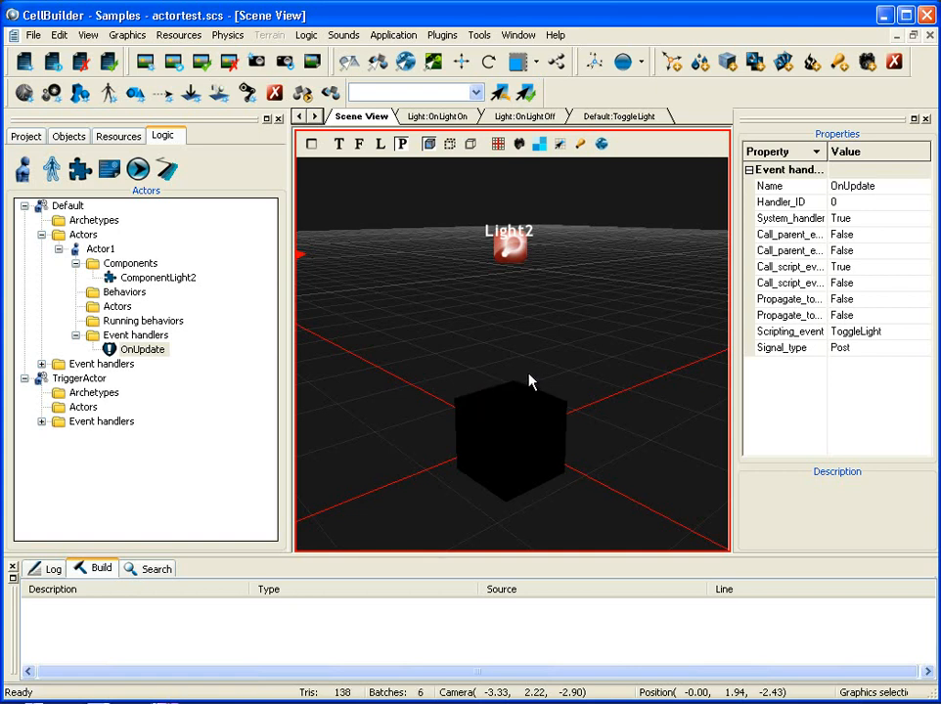
# Step: Look over the light scripts and the ToggleLight code, and locate the ToggleLight event under the Default scripting object
pyautogui.click(445, 118)
pyautogui.click(552, 115)
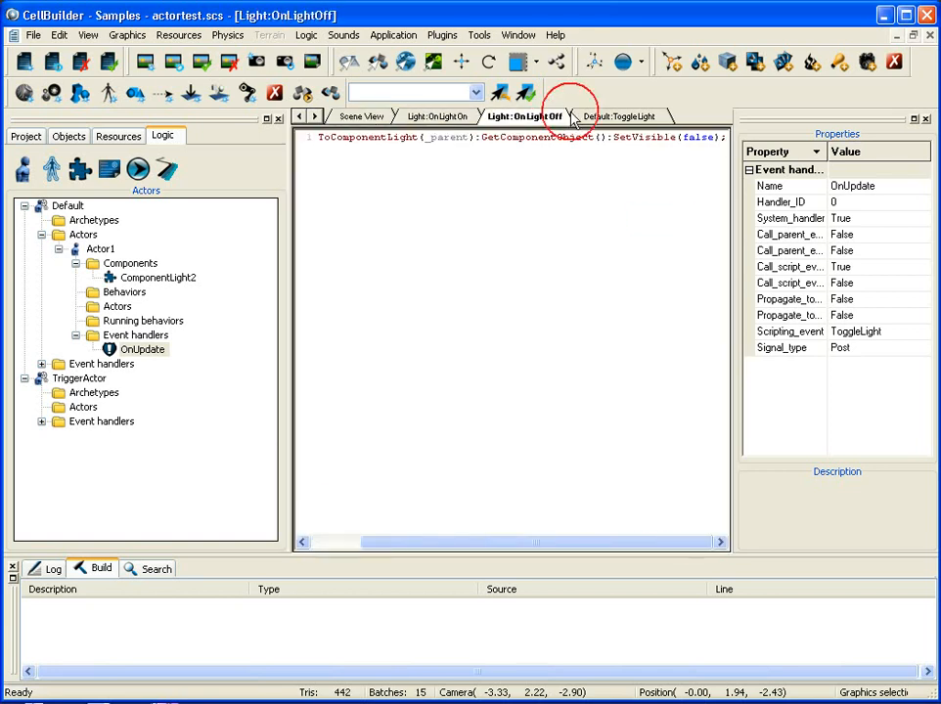
pyautogui.click(573, 119)
pyautogui.moveTo(391, 308); pyautogui.dragTo(303, 138)
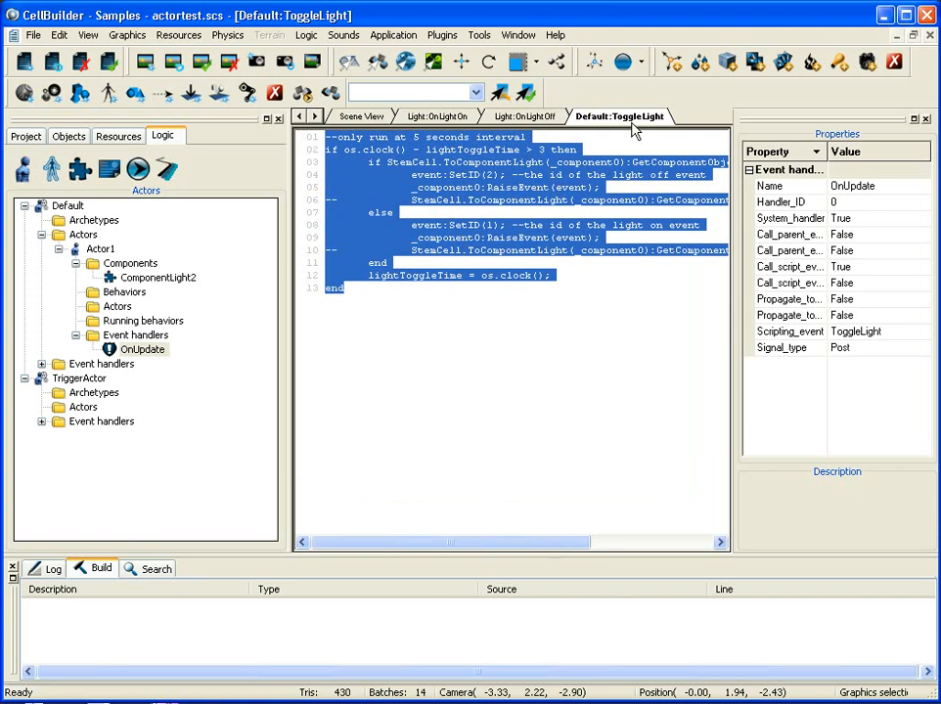
pyautogui.click(538, 311)
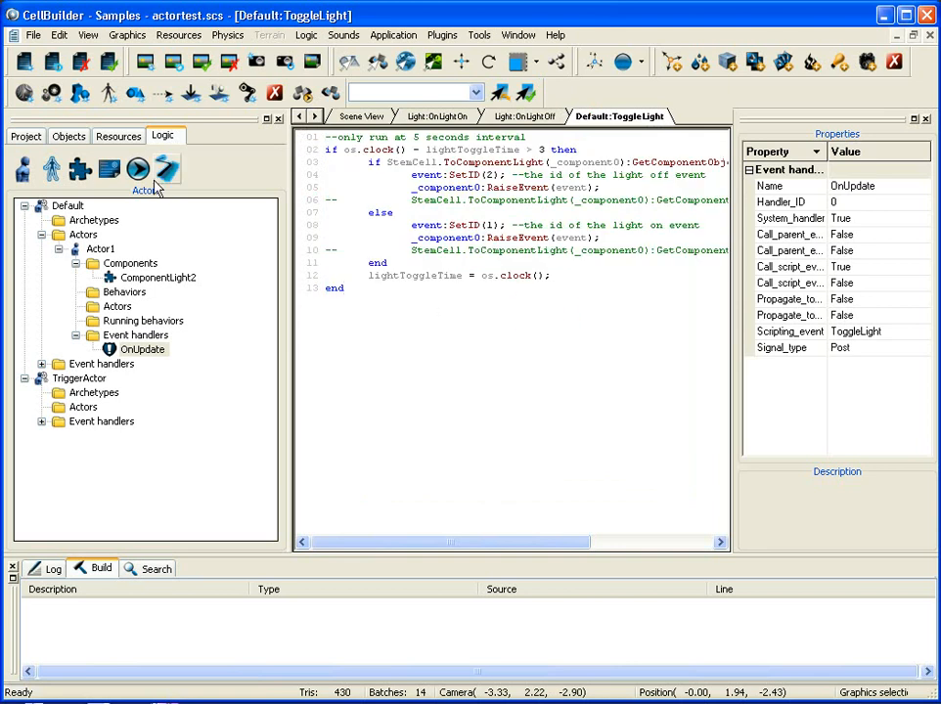
pyautogui.click(137, 170)
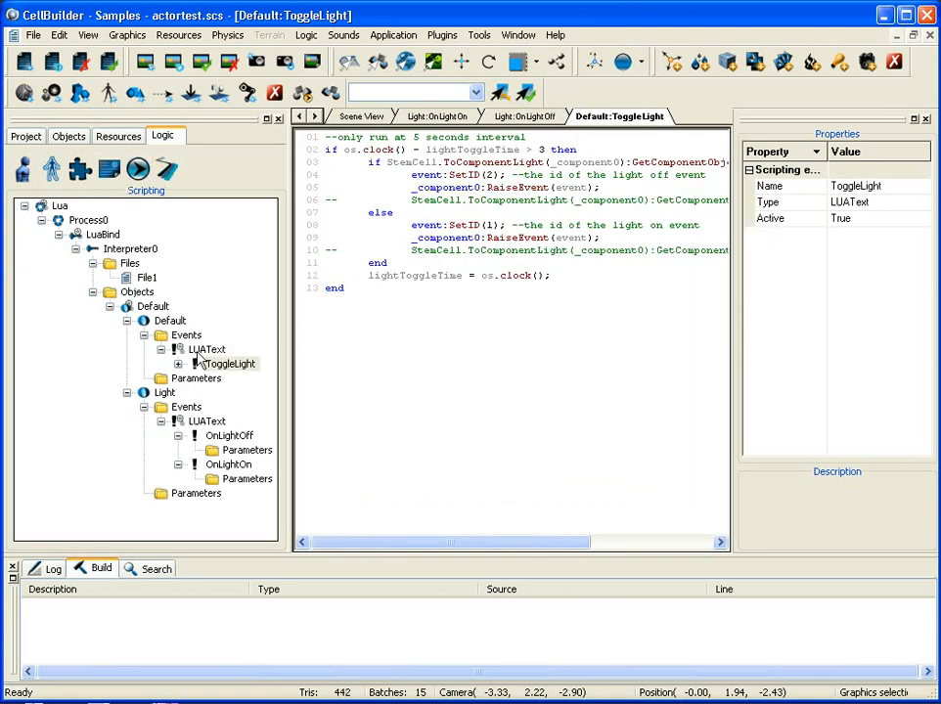
pyautogui.click(168, 323)
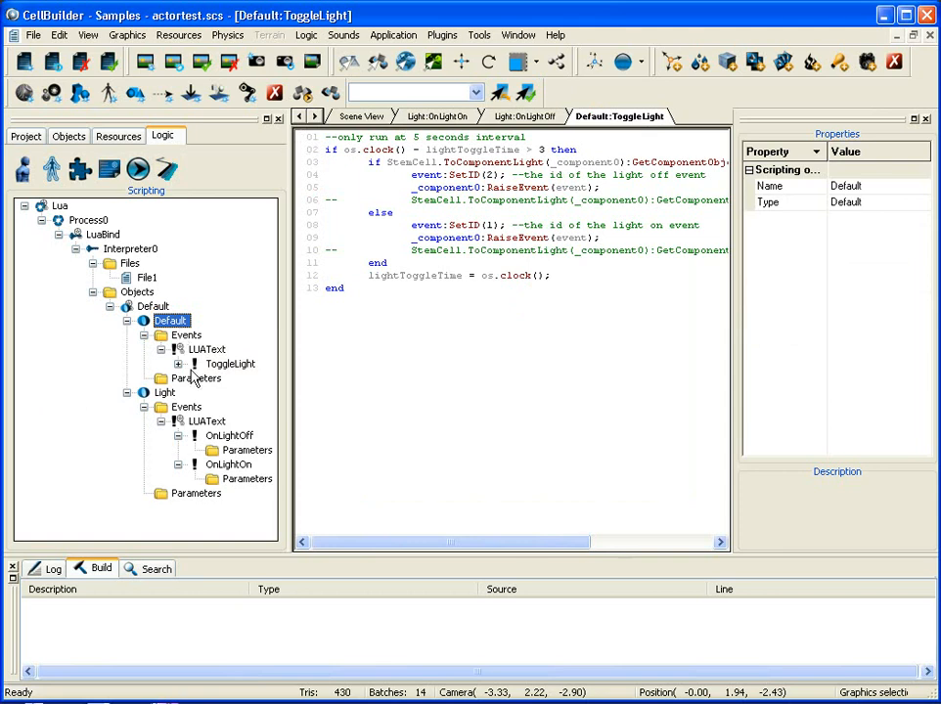
pyautogui.doubleClick(231, 363)
pyautogui.click(590, 280)
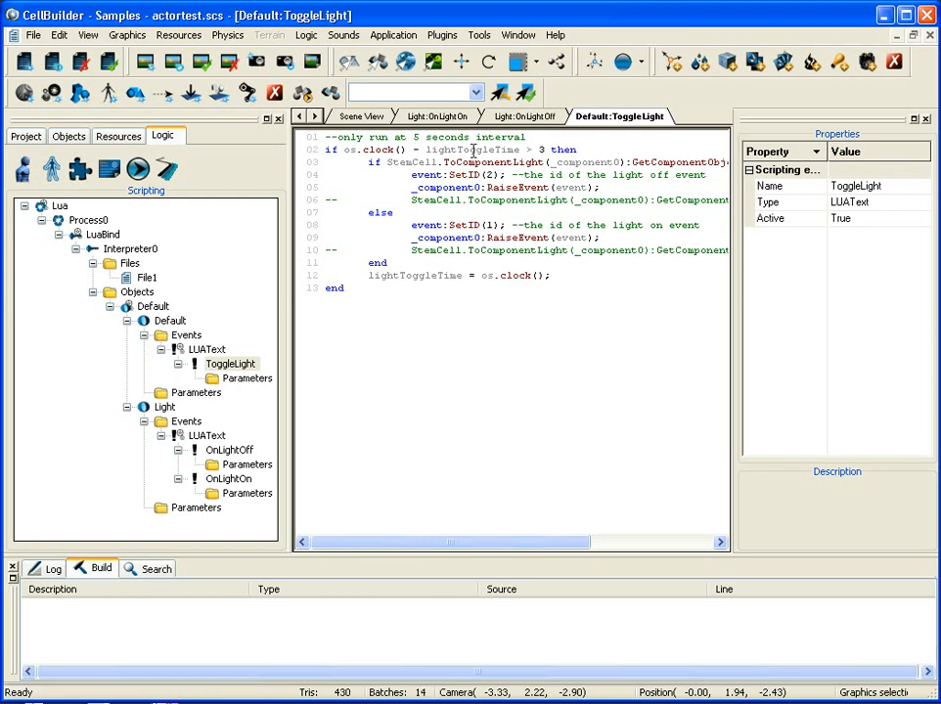
# Step: Examine the elapsed-time condition and the _component0 argument of the visibility check in the ToggleLight script
pyautogui.moveTo(524, 150); pyautogui.dragTo(343, 149)
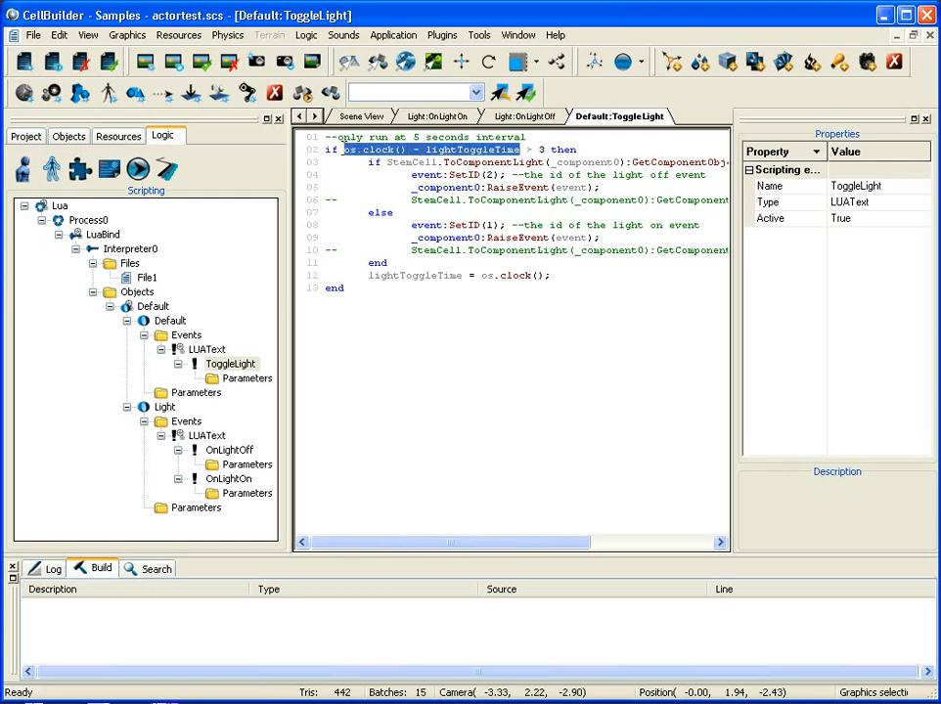
pyautogui.click(496, 162)
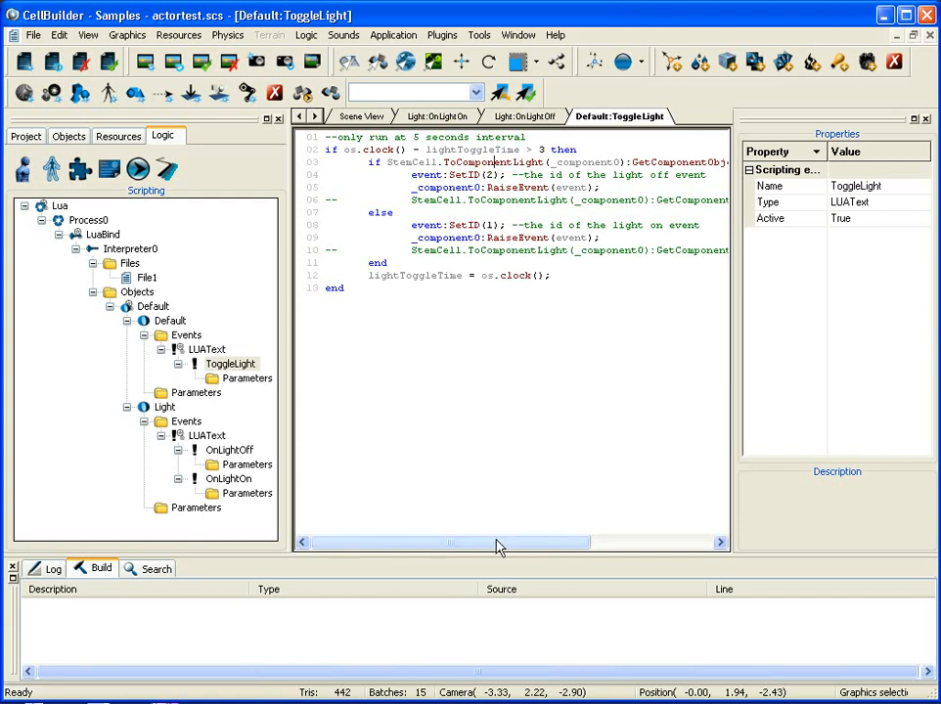
pyautogui.moveTo(457, 542); pyautogui.dragTo(550, 547)
pyautogui.doubleClick(489, 162)
pyautogui.moveTo(422, 160); pyautogui.dragTo(486, 159)
pyautogui.click(493, 160)
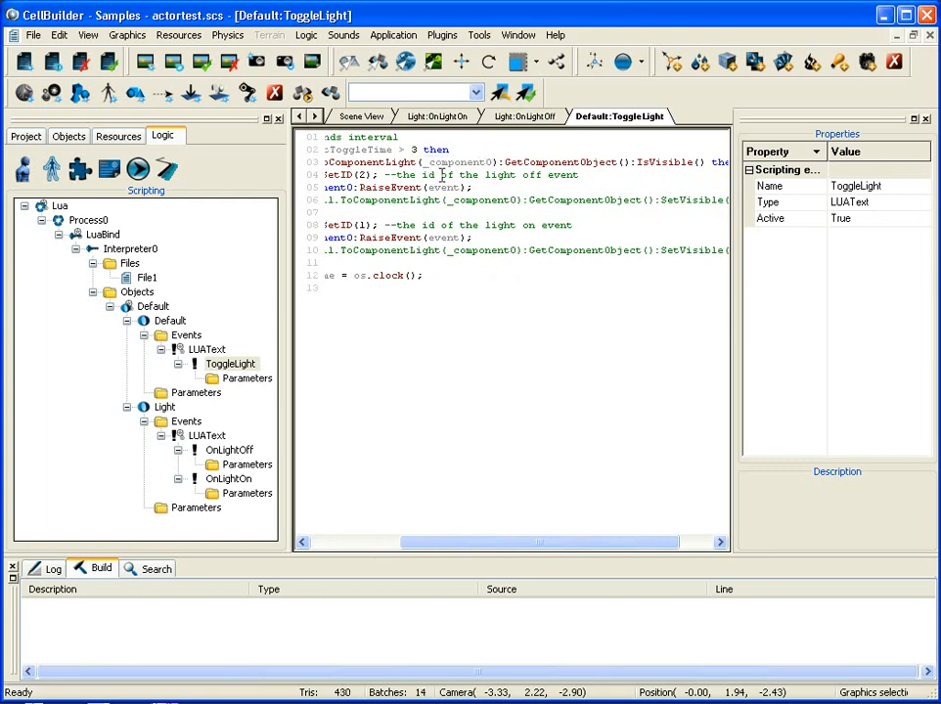
pyautogui.moveTo(423, 161); pyautogui.dragTo(497, 161)
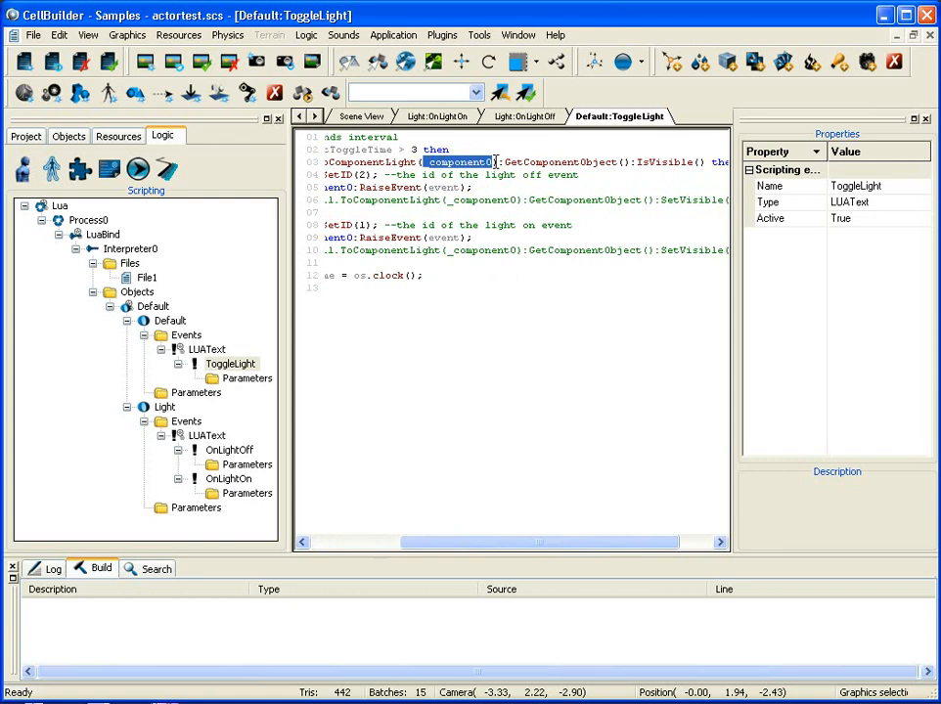
pyautogui.click(489, 160)
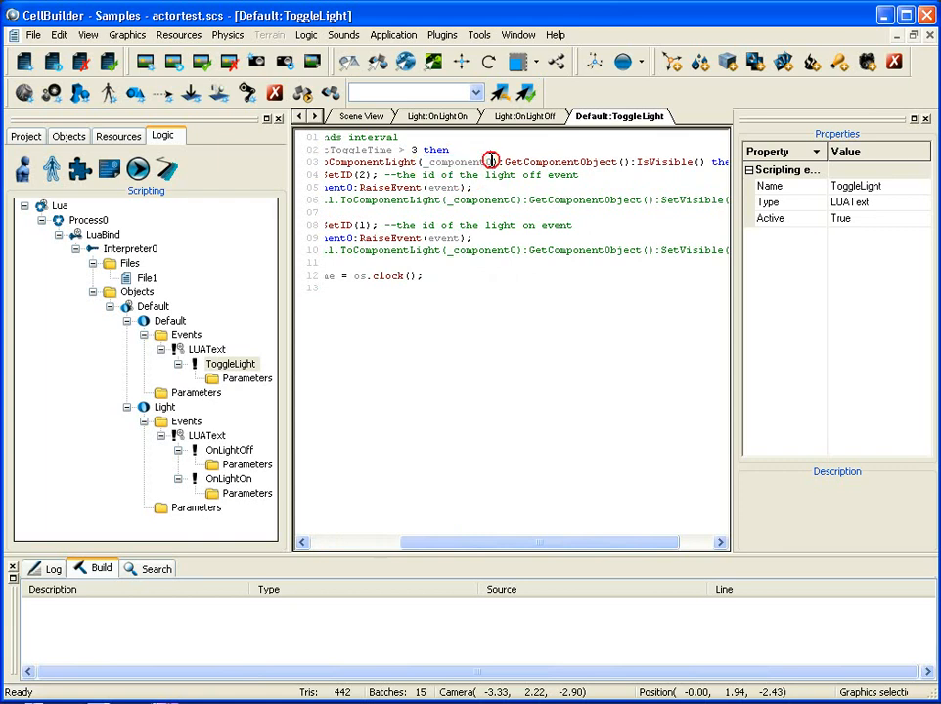
# Step: Compare Actor1's ComponentLight2 with the script's _component0 reference, check the light in the scene, and return to the ToggleLight script
pyautogui.click(23, 169)
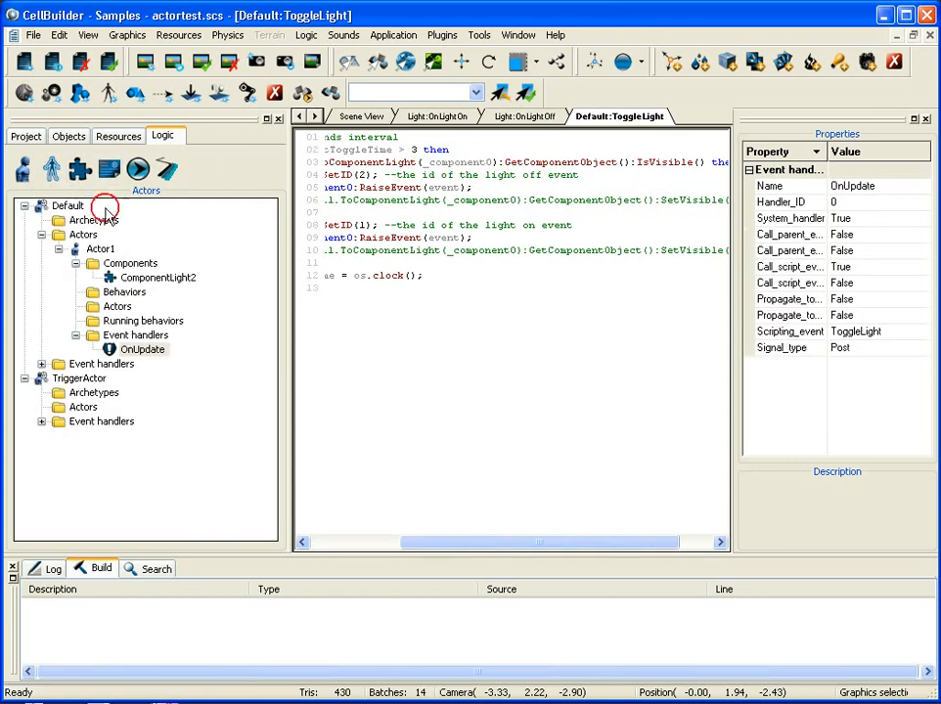
pyautogui.click(146, 278)
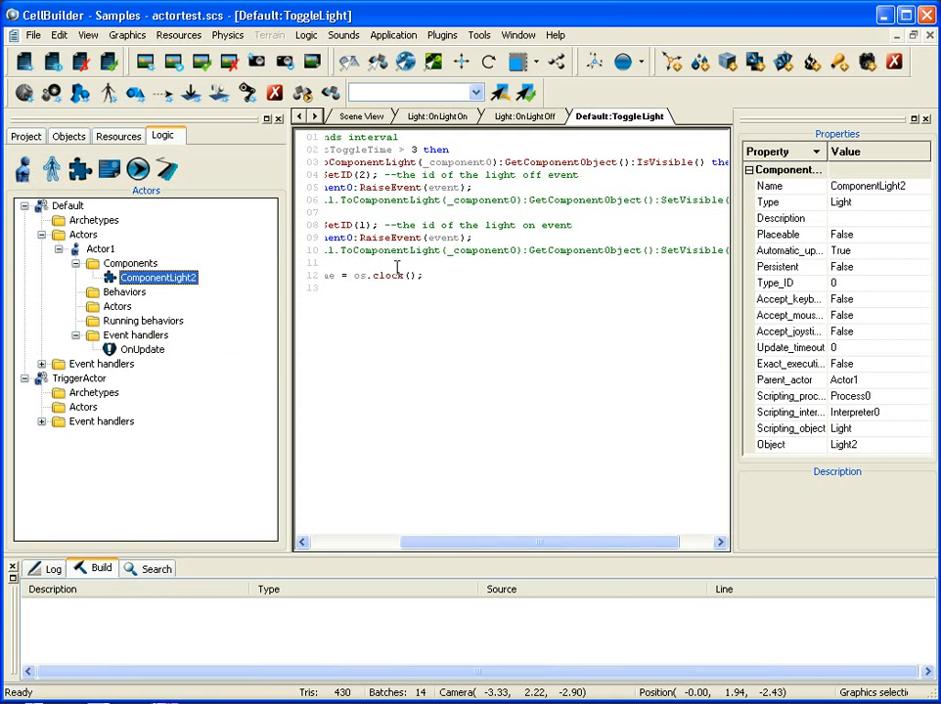
pyautogui.click(492, 162)
pyautogui.click(577, 162)
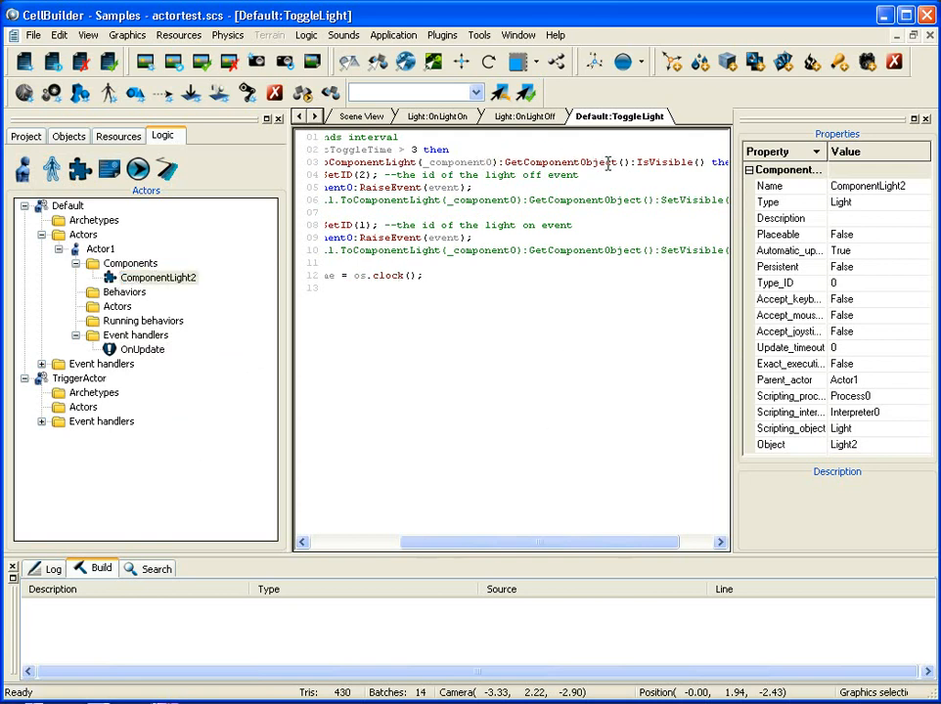
pyautogui.click(361, 116)
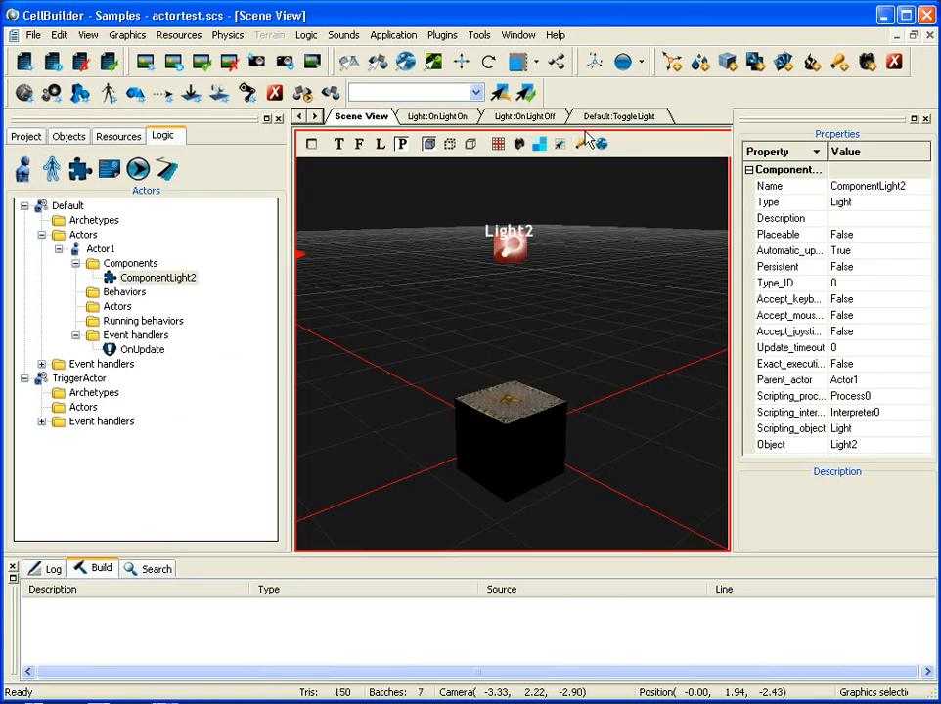
pyautogui.click(618, 116)
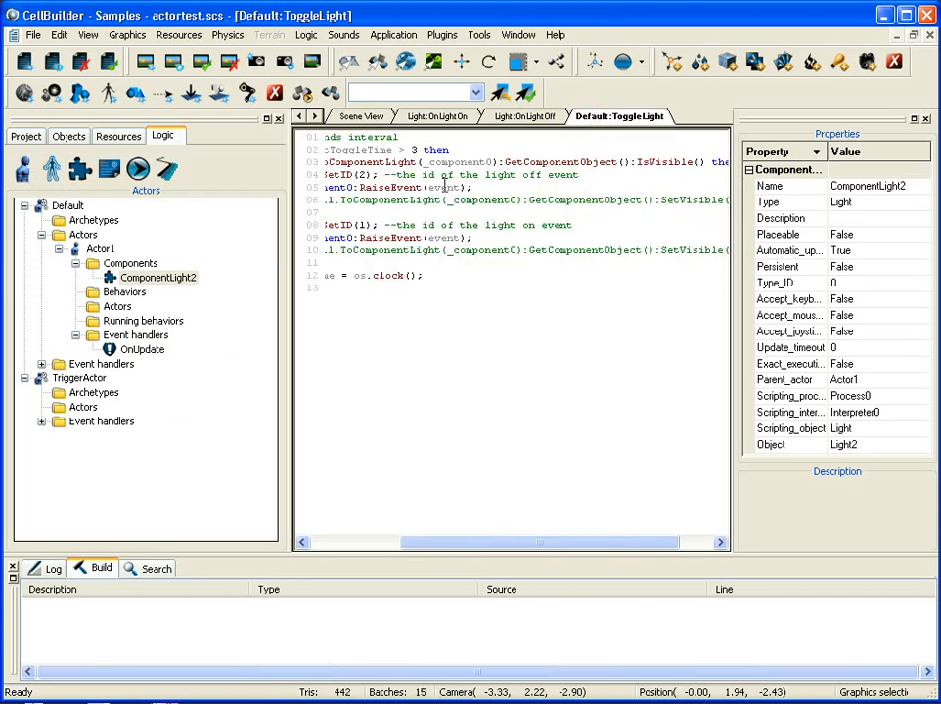
# Step: Examine the script's light-off branch with SetID(2) and RaiseEvent, and compare its event ID with ComponentLight2's OnLightOff handler
pyautogui.moveTo(598, 541); pyautogui.dragTo(431, 526)
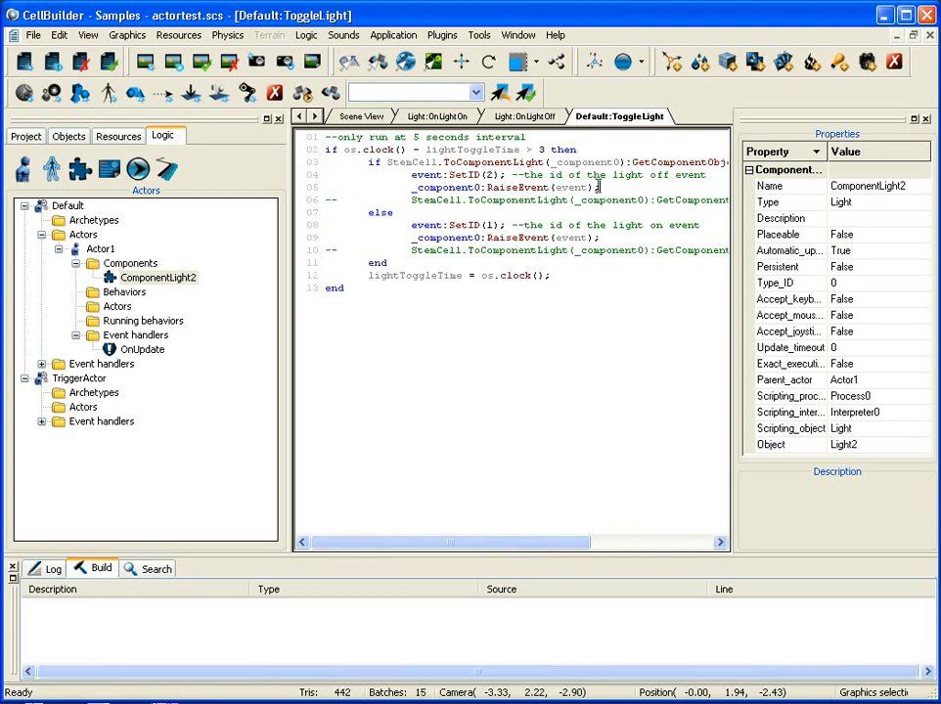
pyautogui.moveTo(600, 185); pyautogui.dragTo(411, 189)
pyautogui.click(410, 192)
pyautogui.doubleClick(411, 192)
pyautogui.click(485, 174)
pyautogui.rightClick(162, 281)
pyautogui.click(174, 294)
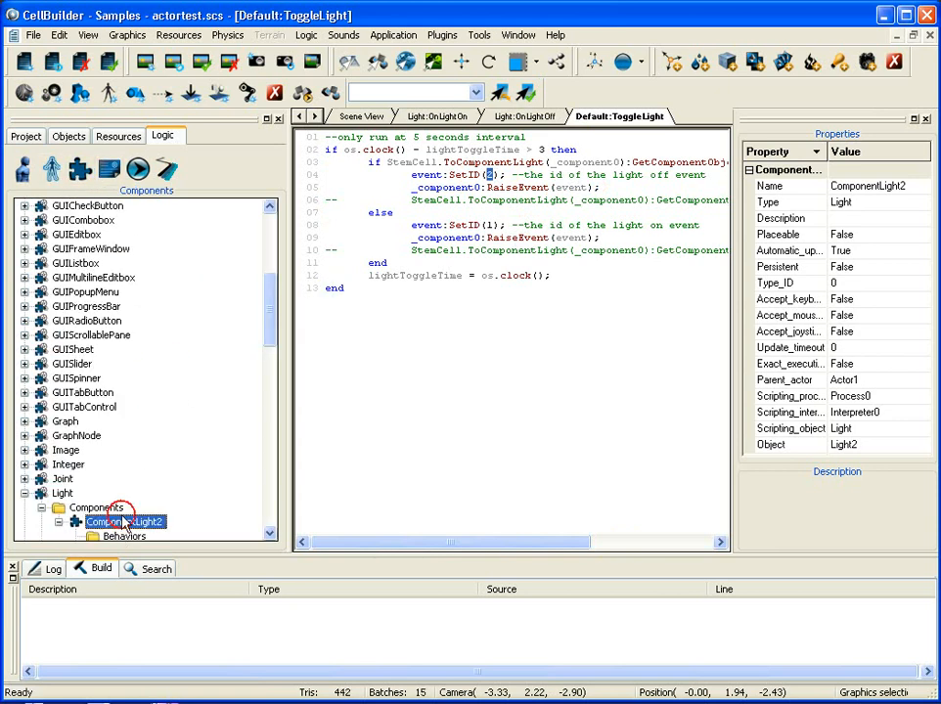
pyautogui.scroll(-6, 127, 489)
pyautogui.click(142, 323)
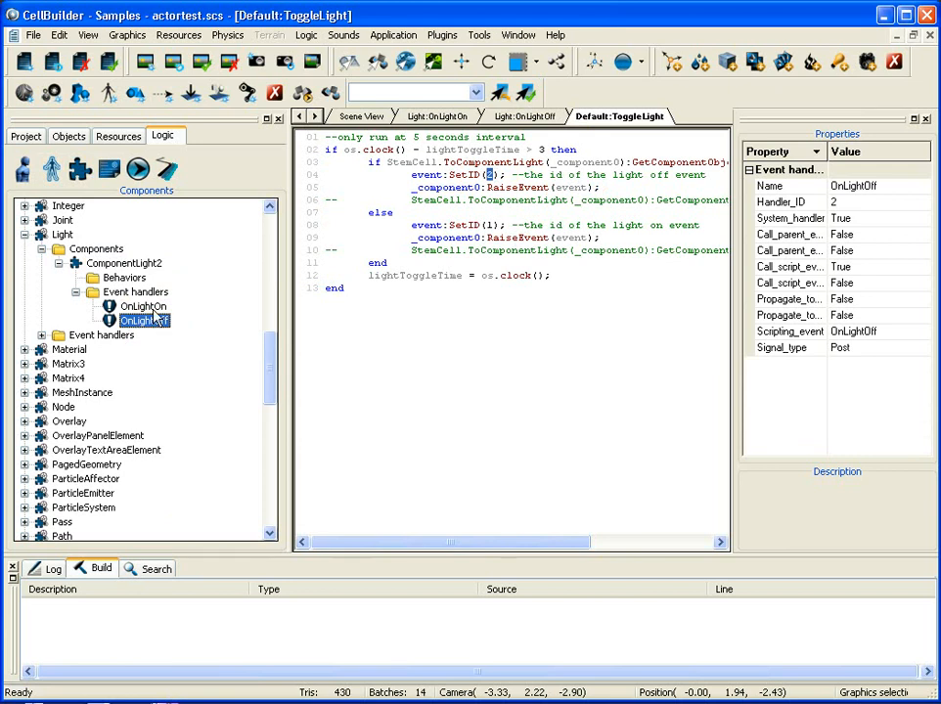
# Step: Examine the IsVisible check and the light-on branch with SetID(1), and compare its event ID with the OnLightOn handler
pyautogui.moveTo(465, 542); pyautogui.dragTo(581, 538)
pyautogui.click(554, 169)
pyautogui.click(618, 169)
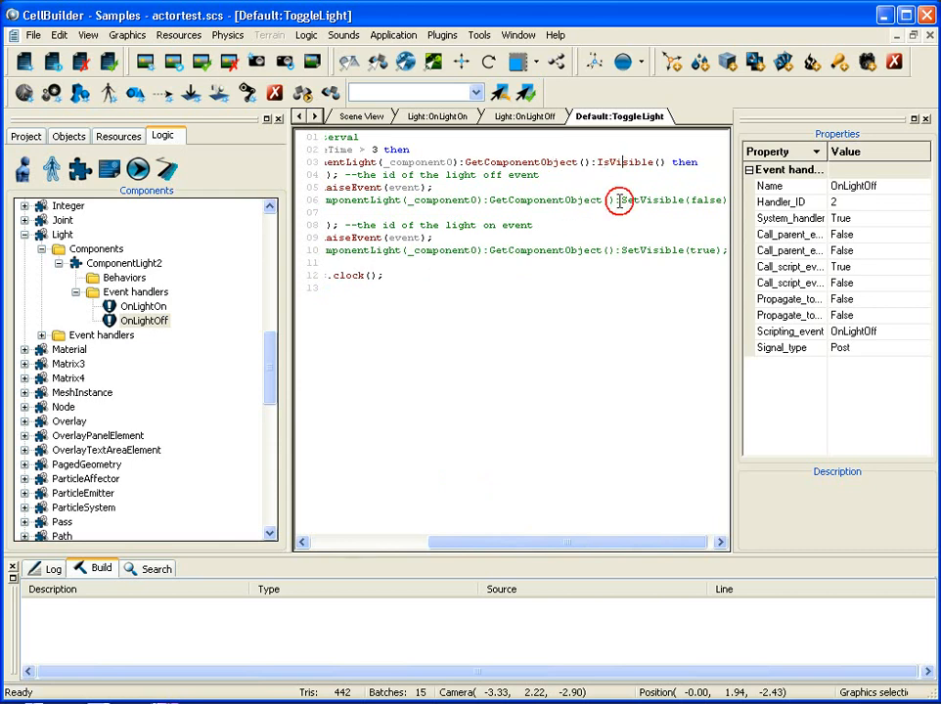
pyautogui.click(445, 190)
pyautogui.moveTo(560, 543); pyautogui.dragTo(456, 544)
pyautogui.click(524, 237)
pyautogui.click(472, 225)
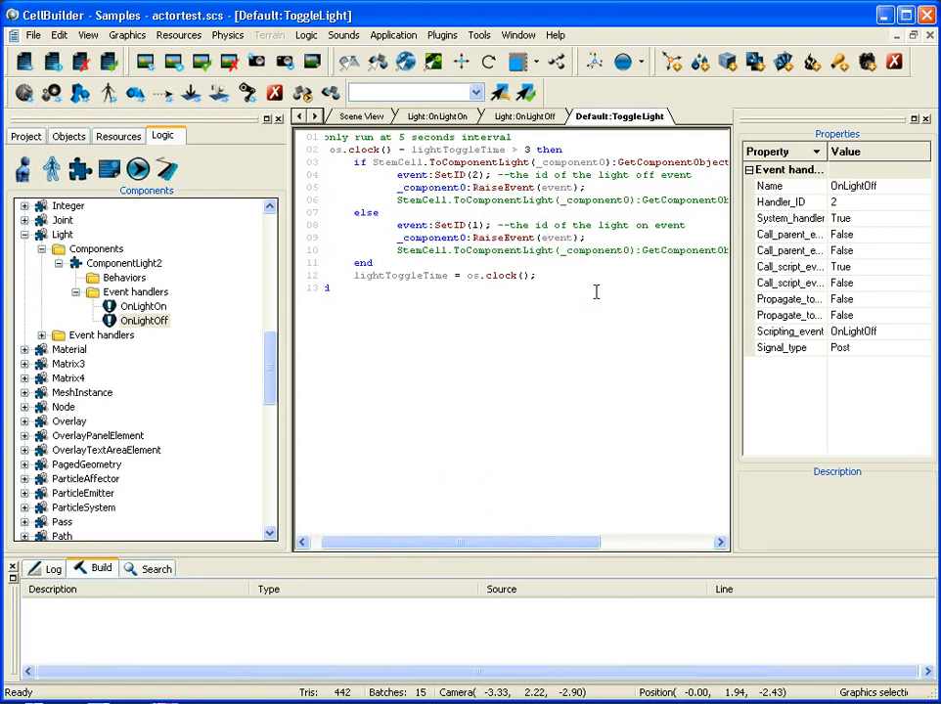
pyautogui.click(147, 308)
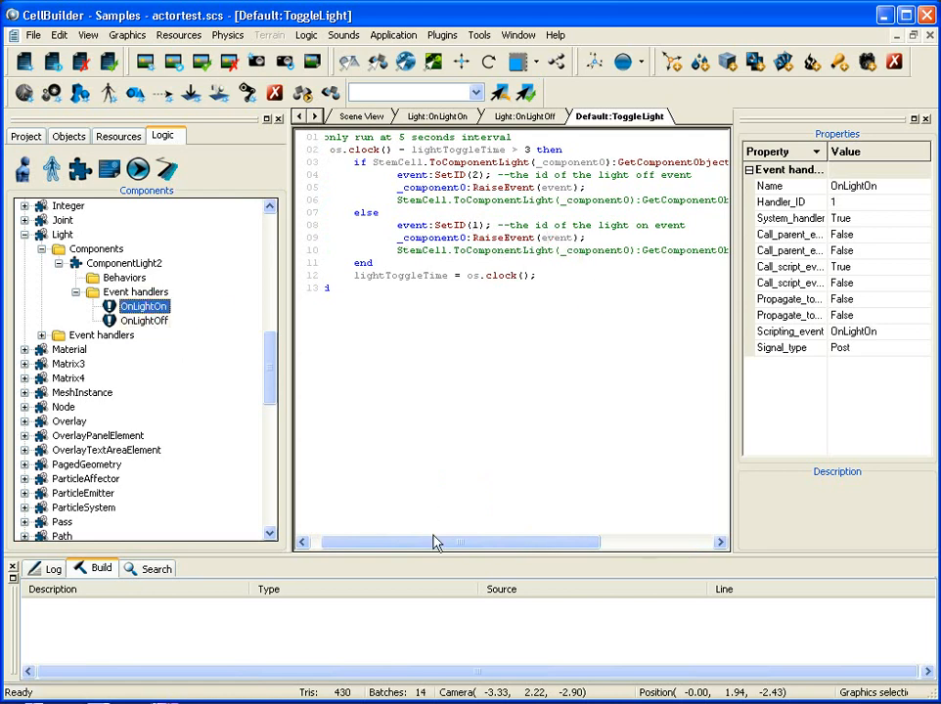
pyautogui.moveTo(426, 543); pyautogui.dragTo(416, 544)
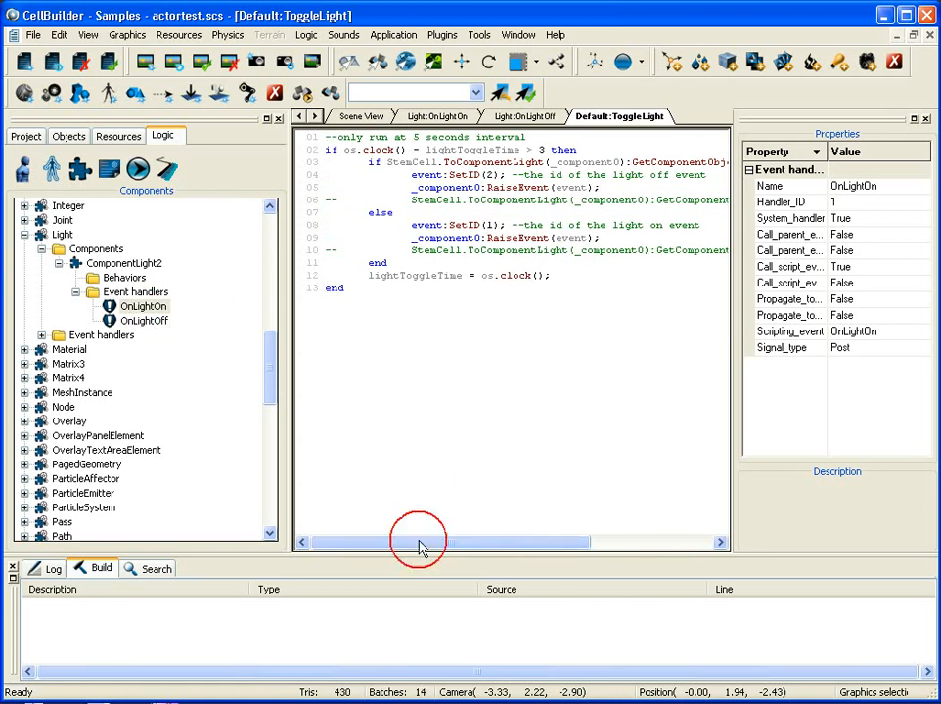
# Step: Watch the light in the scene and review Actor1's ComponentLight2 and the OnUpdate handler's Propagate_to_children property
pyautogui.click(378, 119)
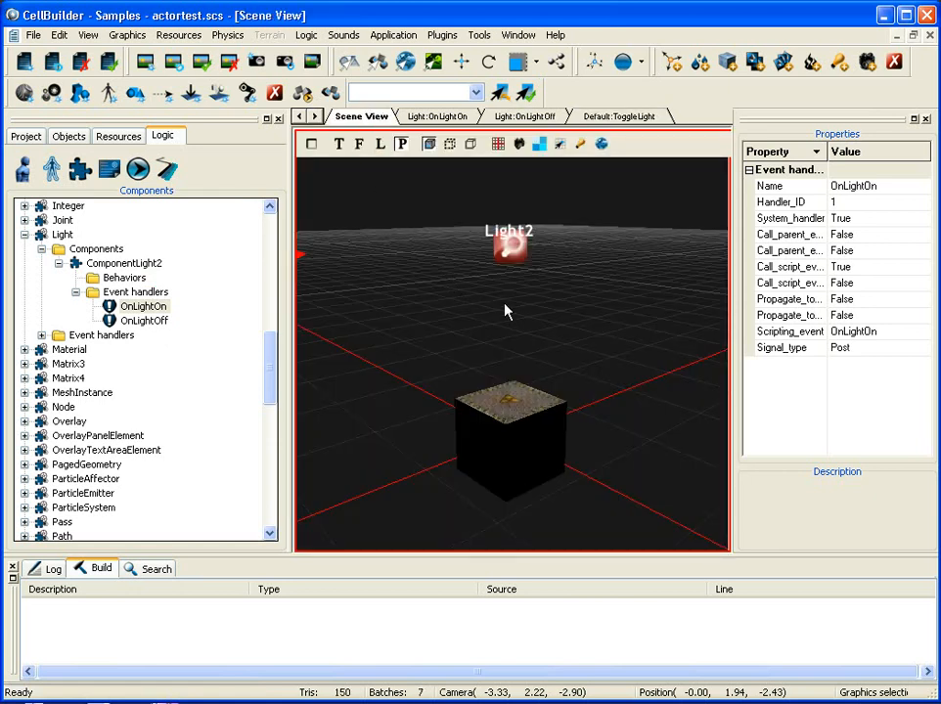
pyautogui.moveTo(505, 304); pyautogui.dragTo(538, 311, button='right')
pyautogui.scroll(-4, 495, 318)
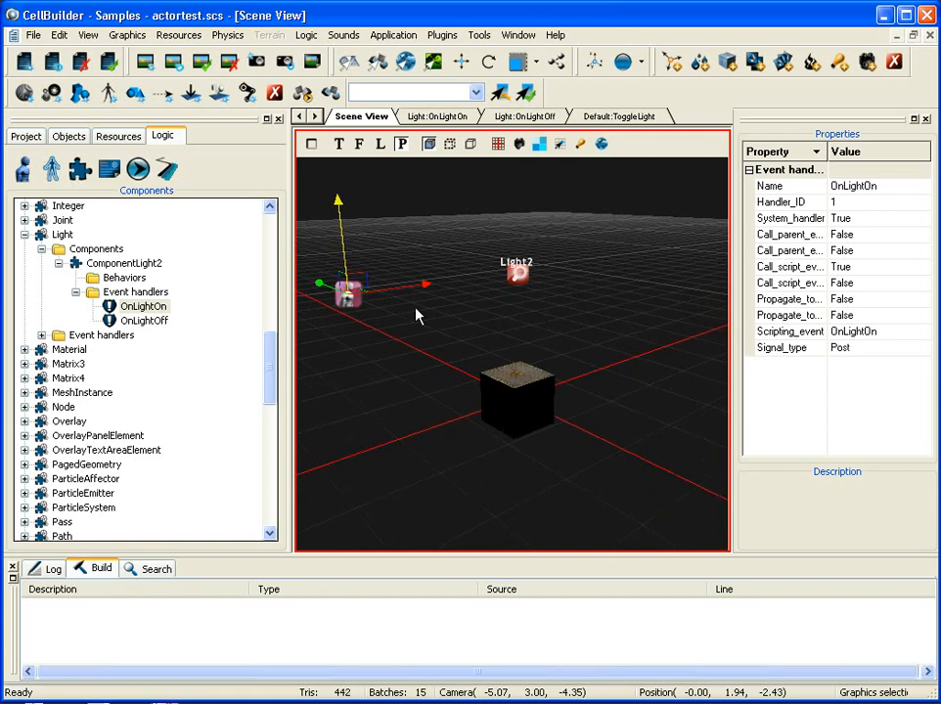
pyautogui.click(34, 174)
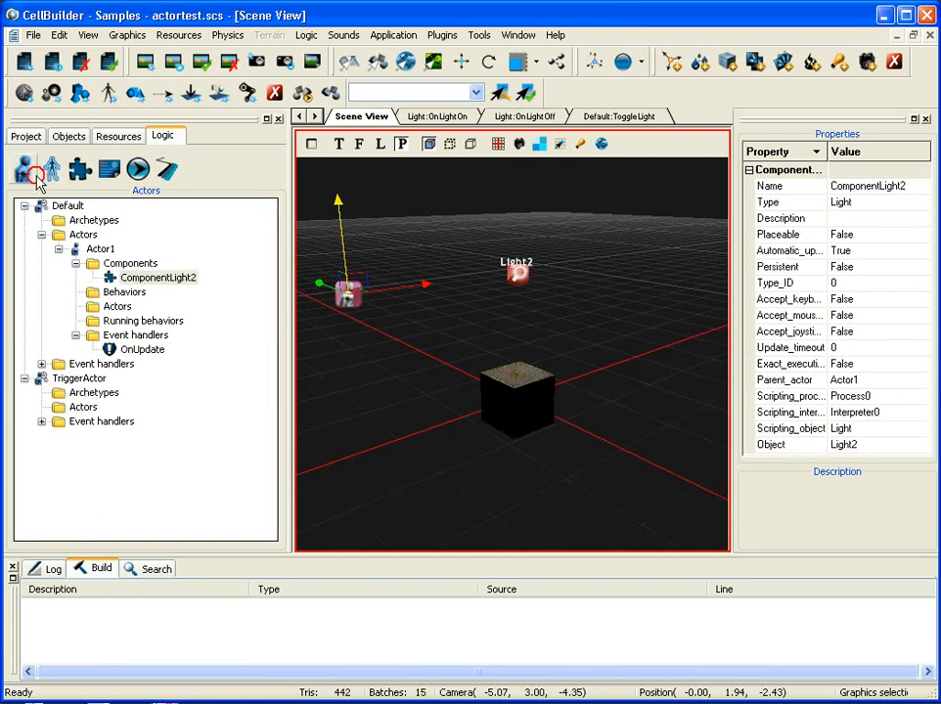
pyautogui.click(160, 279)
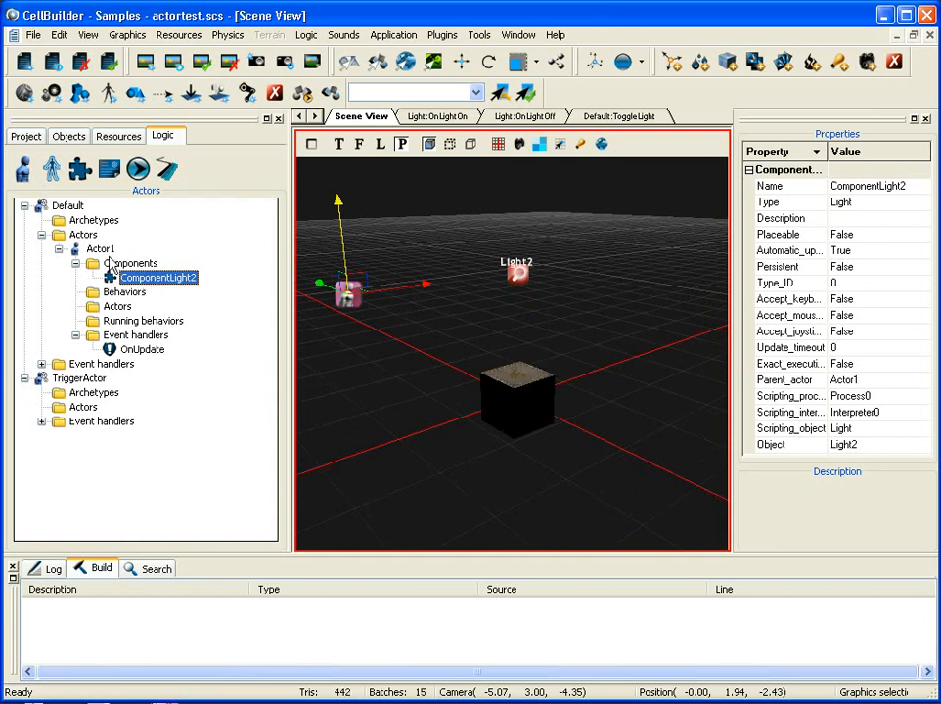
pyautogui.click(139, 349)
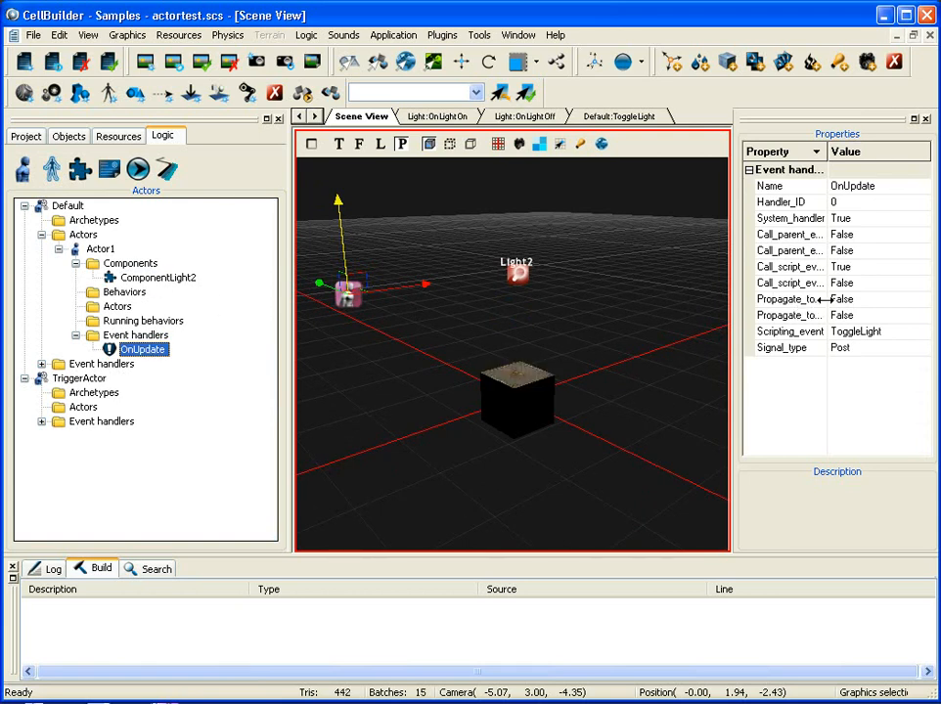
pyautogui.click(811, 300)
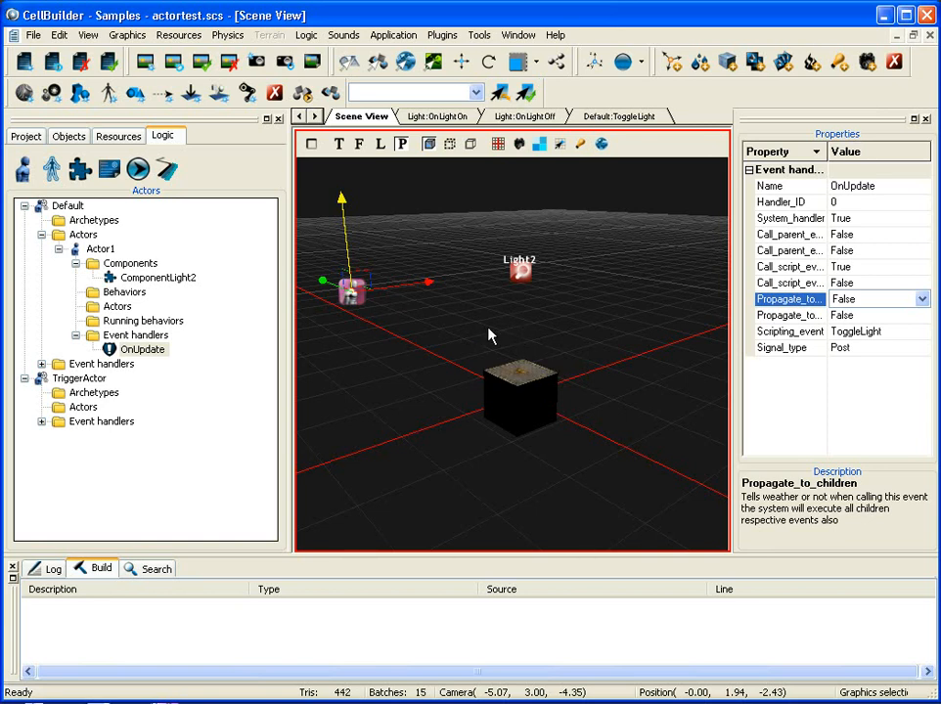
pyautogui.moveTo(538, 320); pyautogui.dragTo(536, 323, button='right')
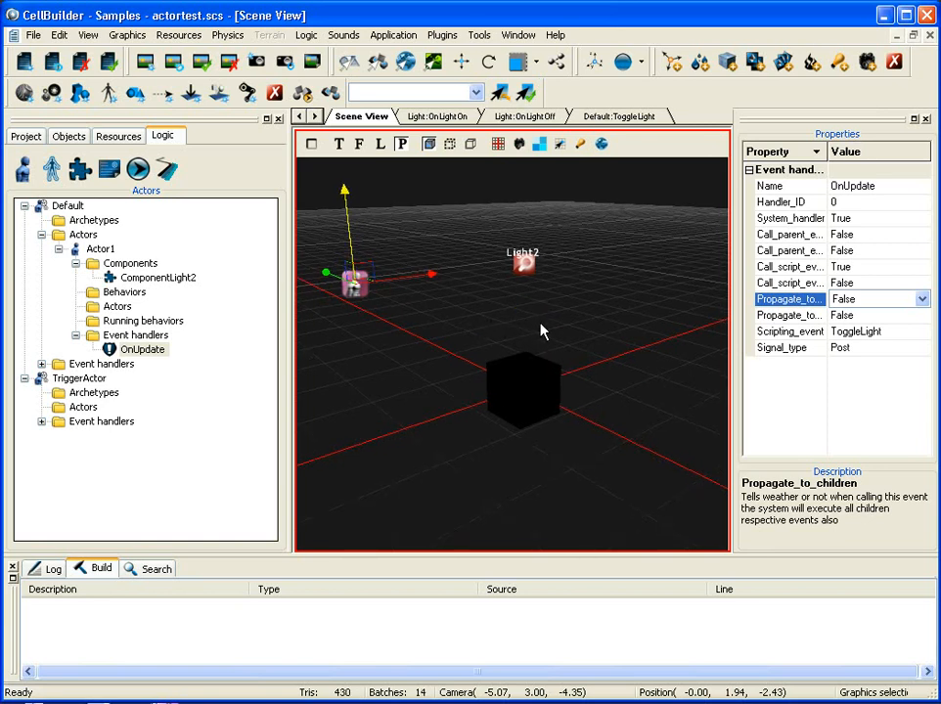